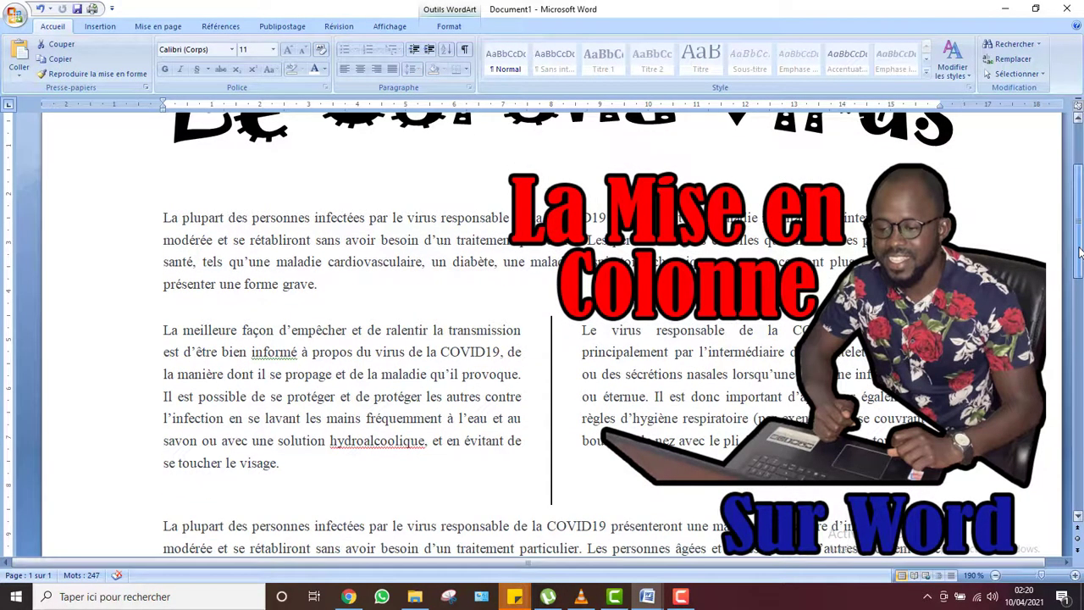
- Hide the formatting marks, and switch the ruler off and back on
drag(1080, 252, 1078, 243)
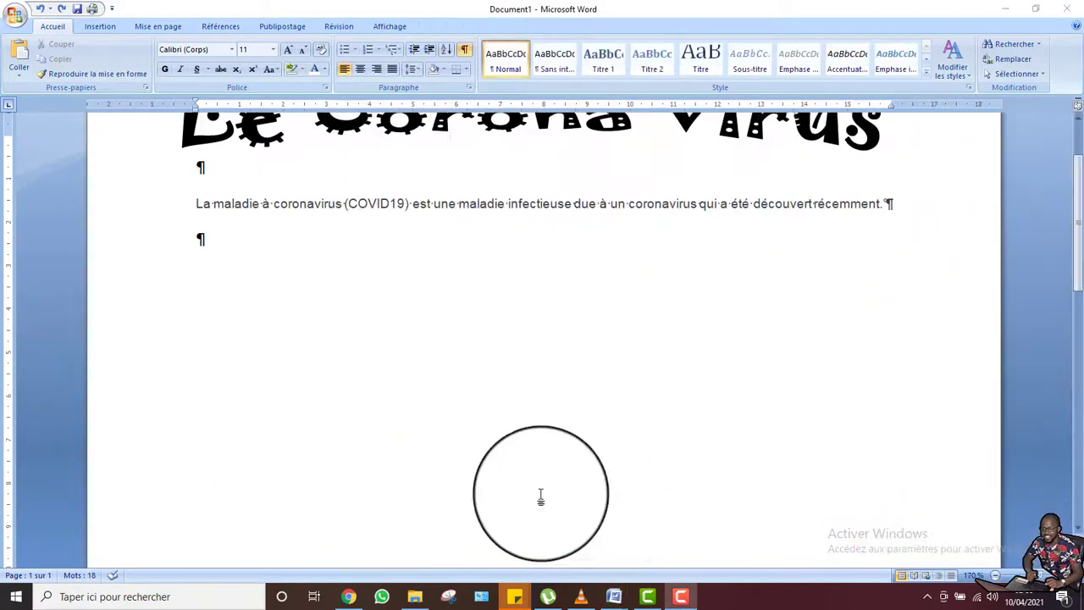
click(465, 50)
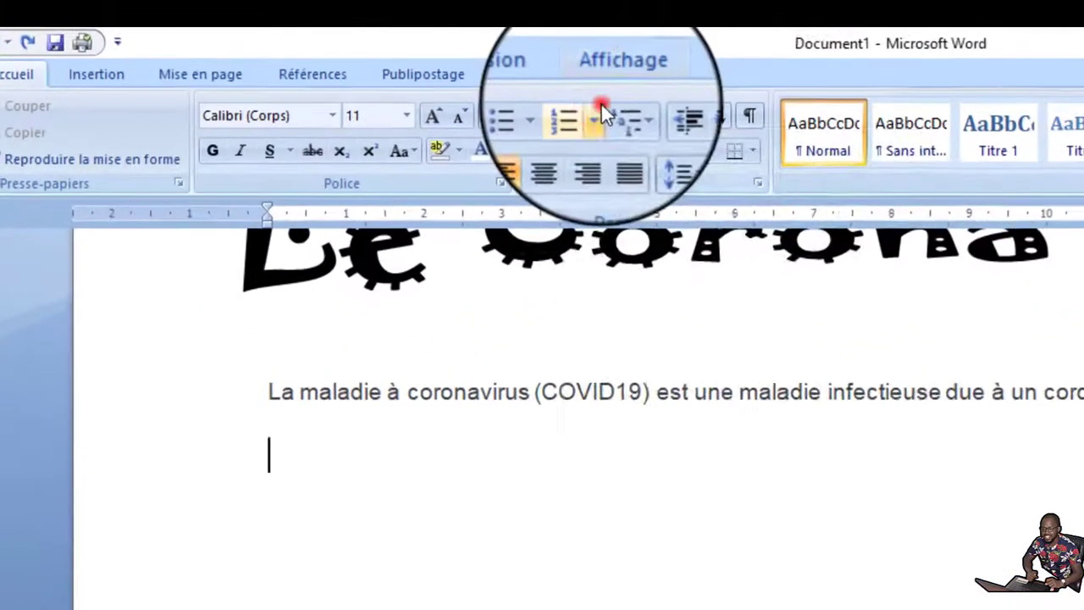
click(432, 68)
click(454, 40)
click(270, 107)
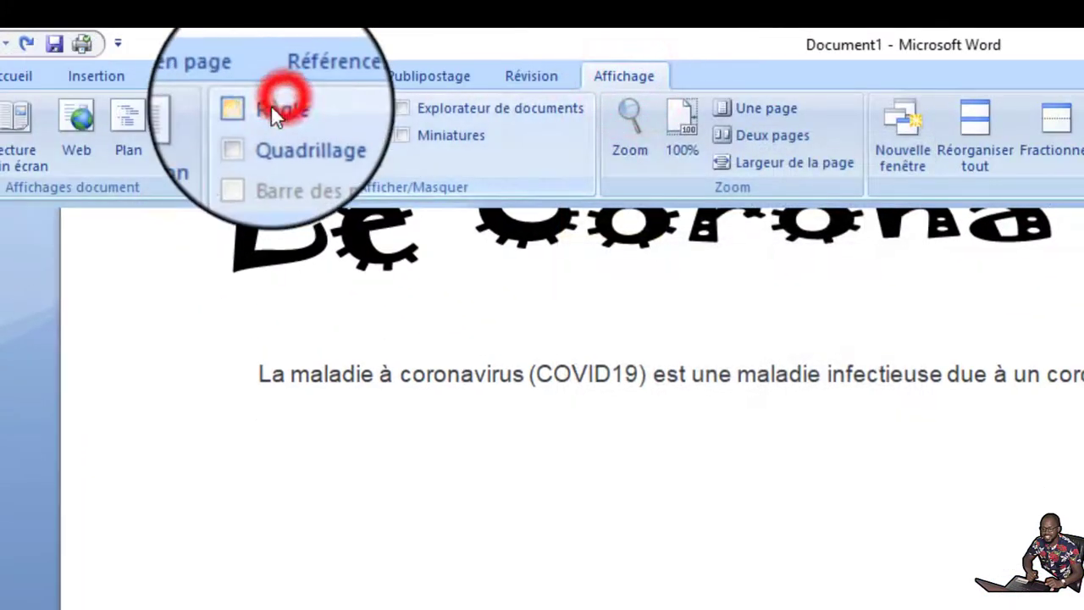
click(270, 107)
click(376, 500)
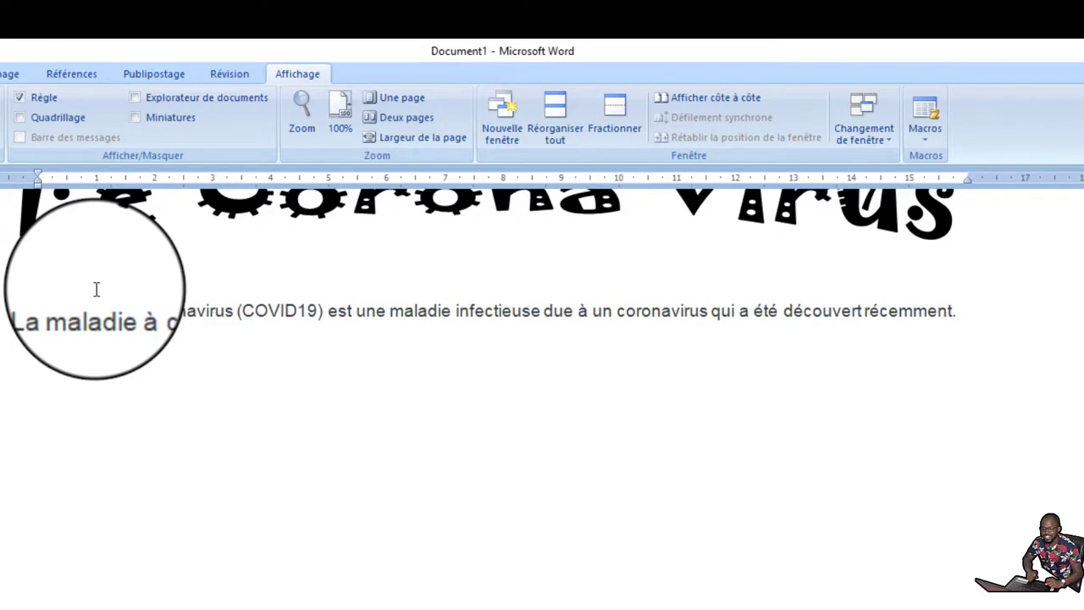
click(0, 73)
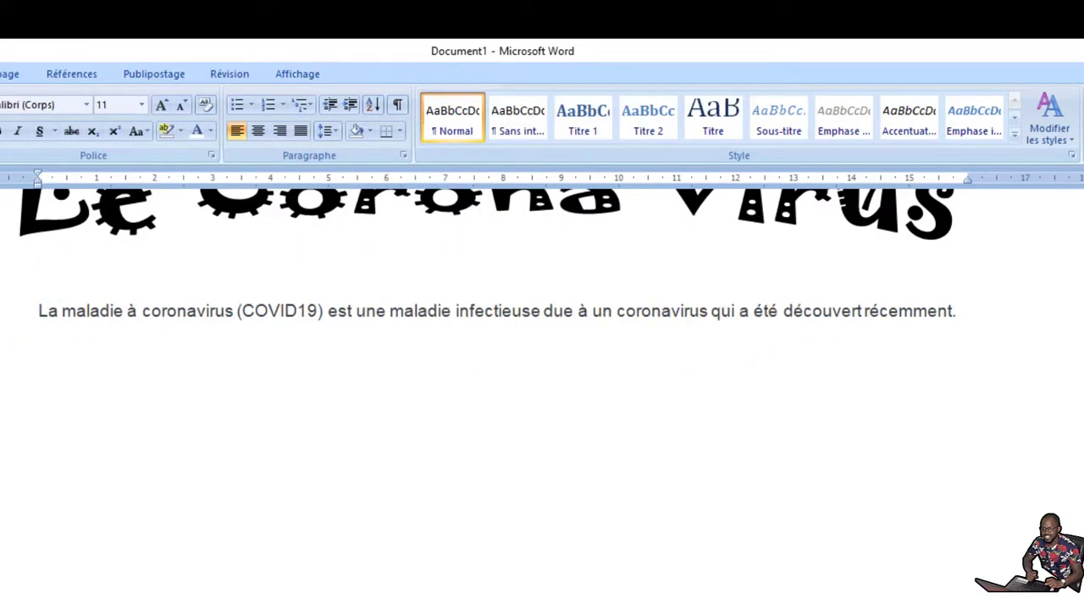
- Highlight the WordArt title and the introductory sentence below it to review the full-width part of the document
scroll(542, 339, up, 3)
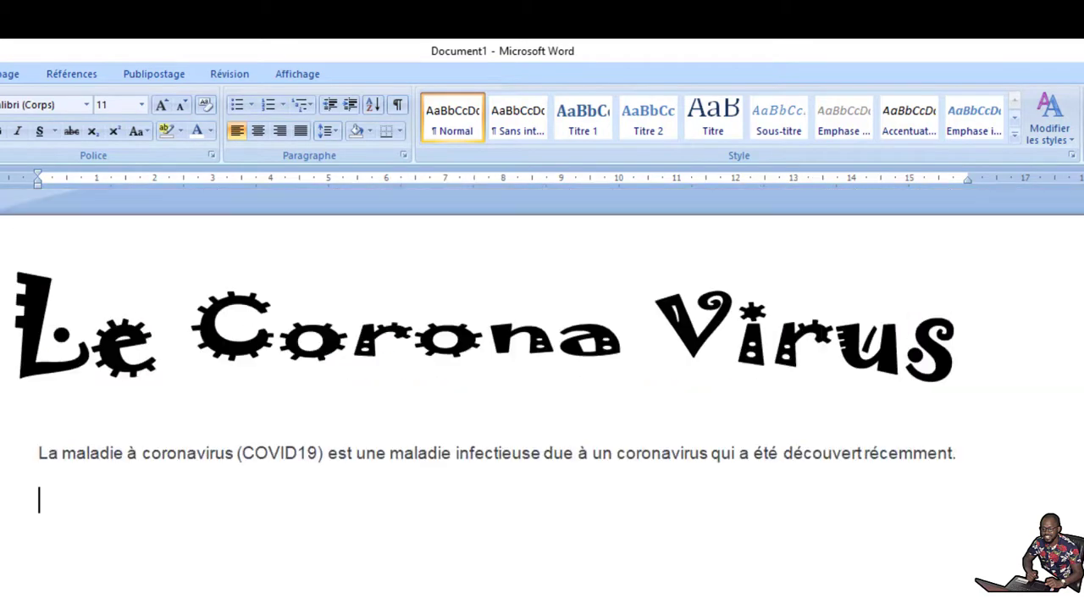
click(78, 357)
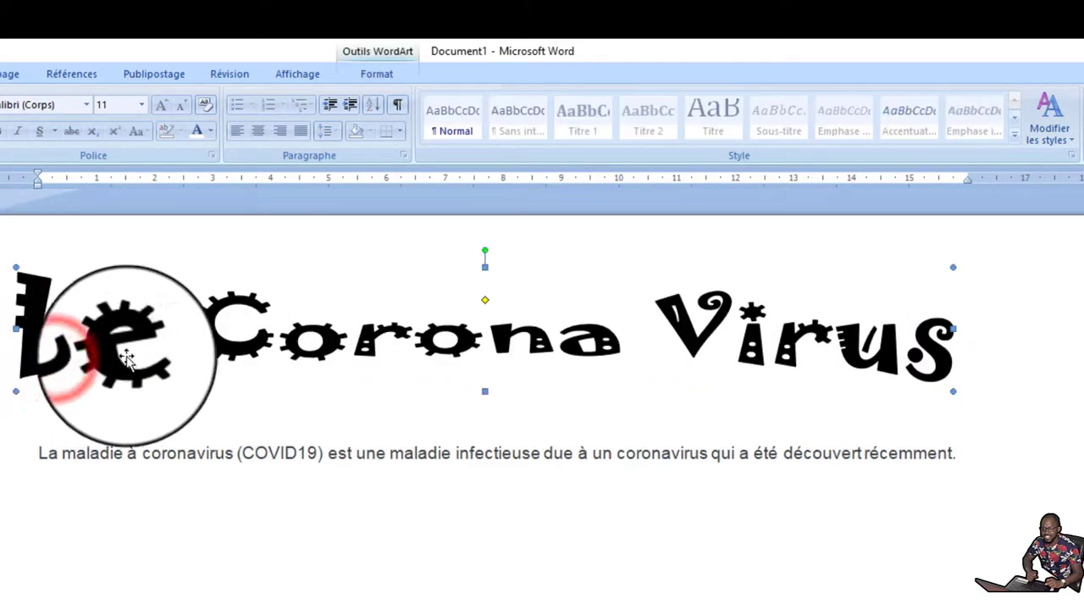
click(38, 452)
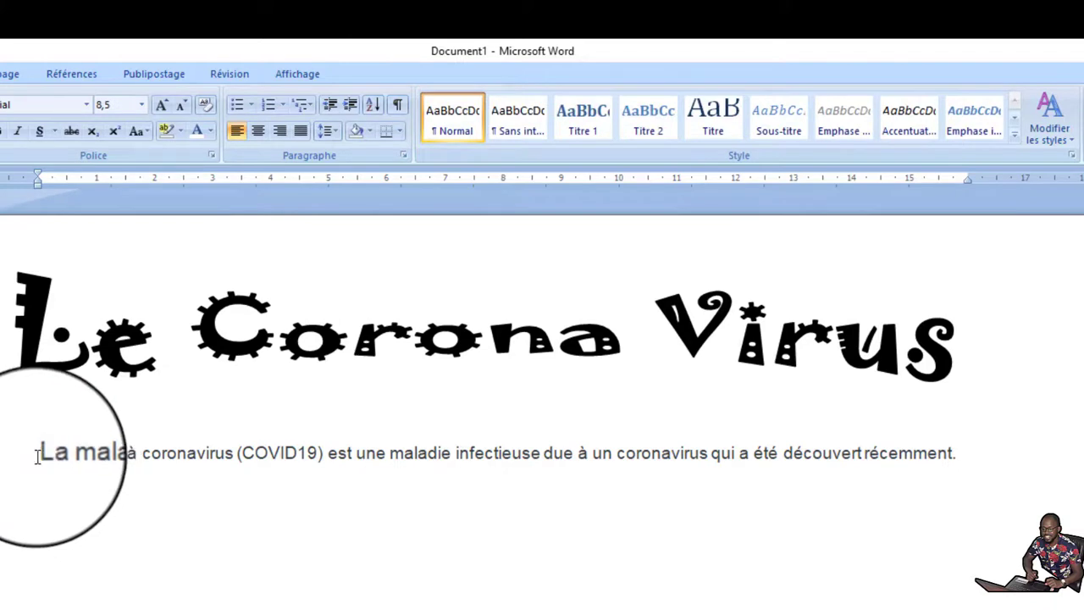
click(37, 454)
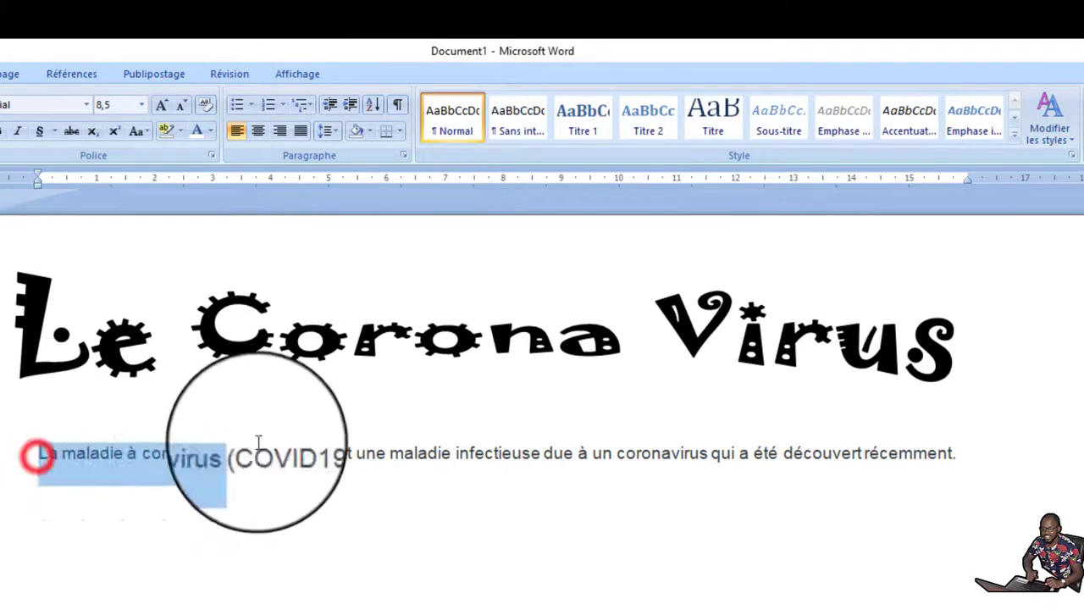
shift+click(1014, 435)
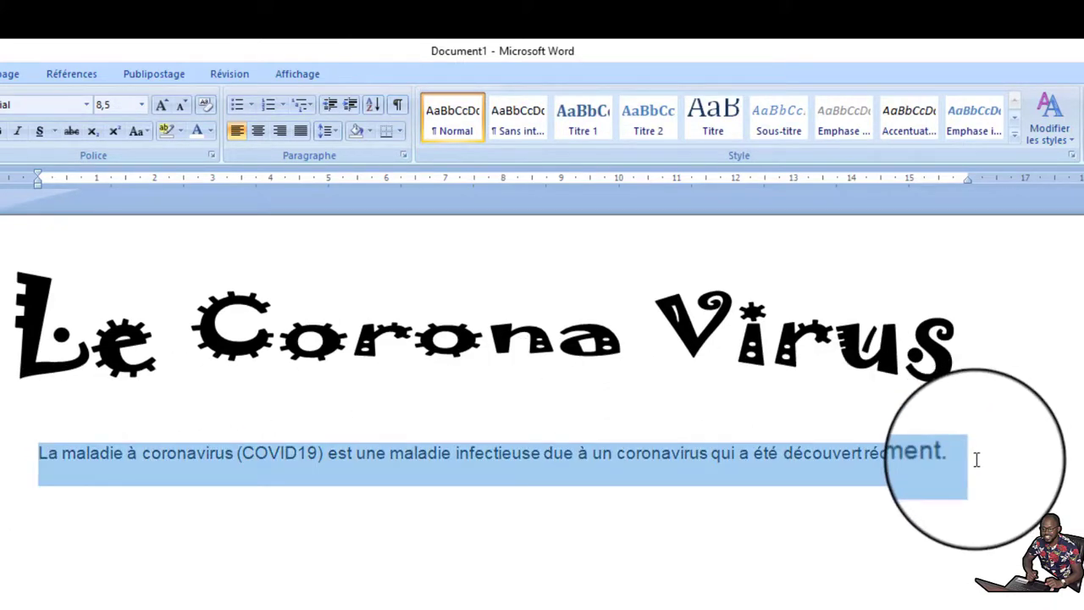
- Show the formatting marks and place the insertion point in the empty paragraph below the introductory sentence
click(155, 503)
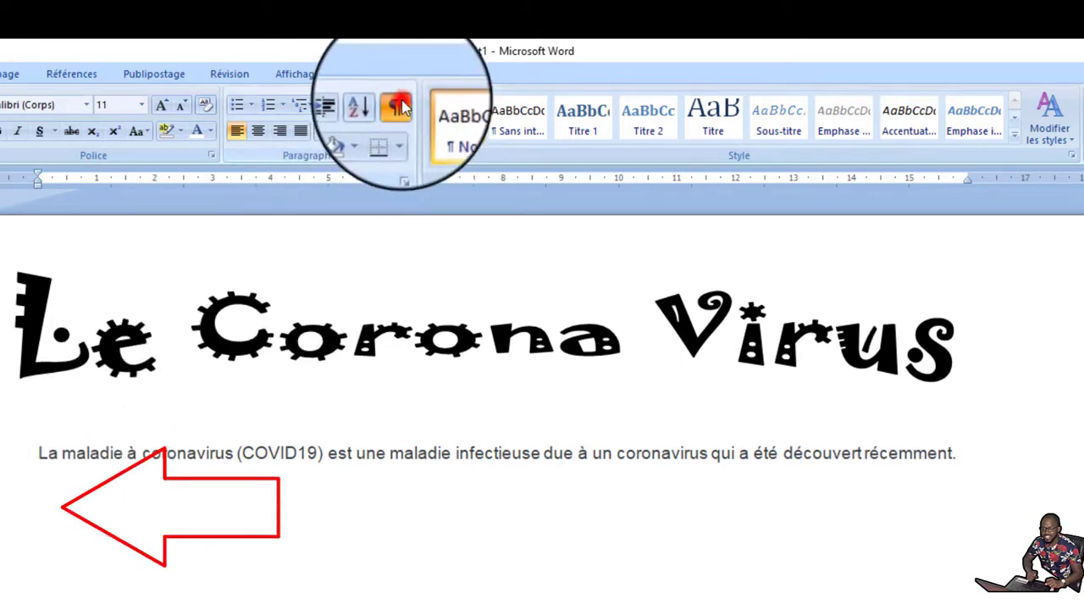
click(966, 453)
click(44, 502)
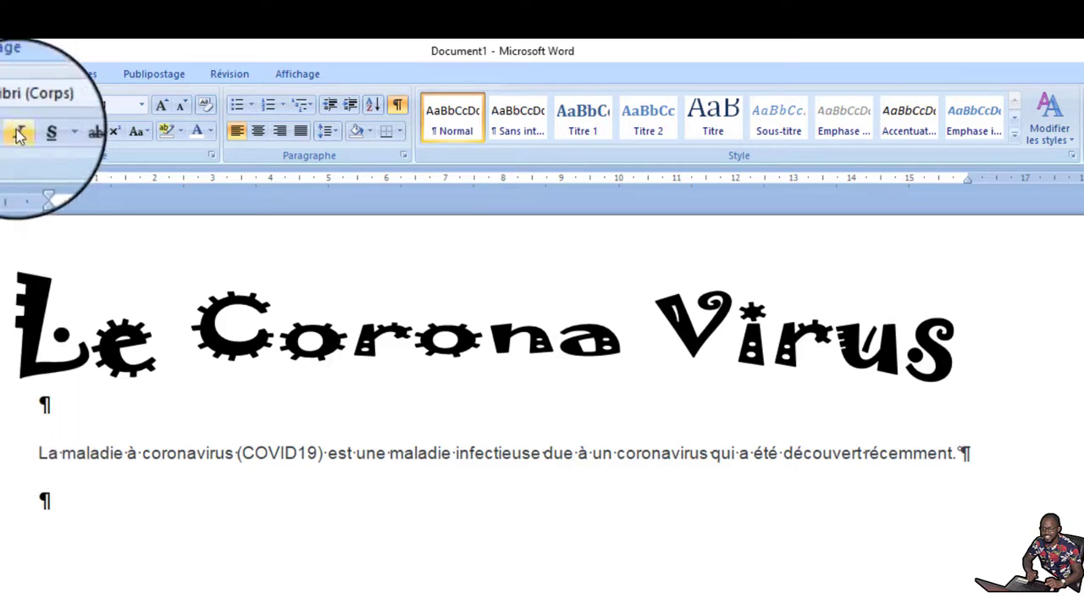
- Open the detailed column settings for the empty paragraph and choose the Deux preset
click(17, 72)
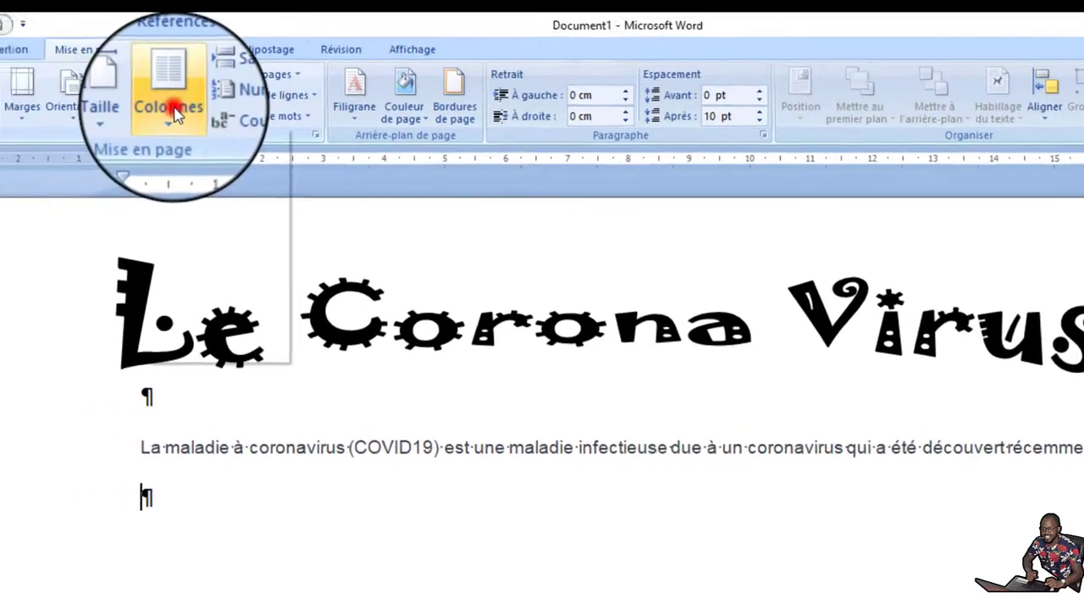
click(63, 117)
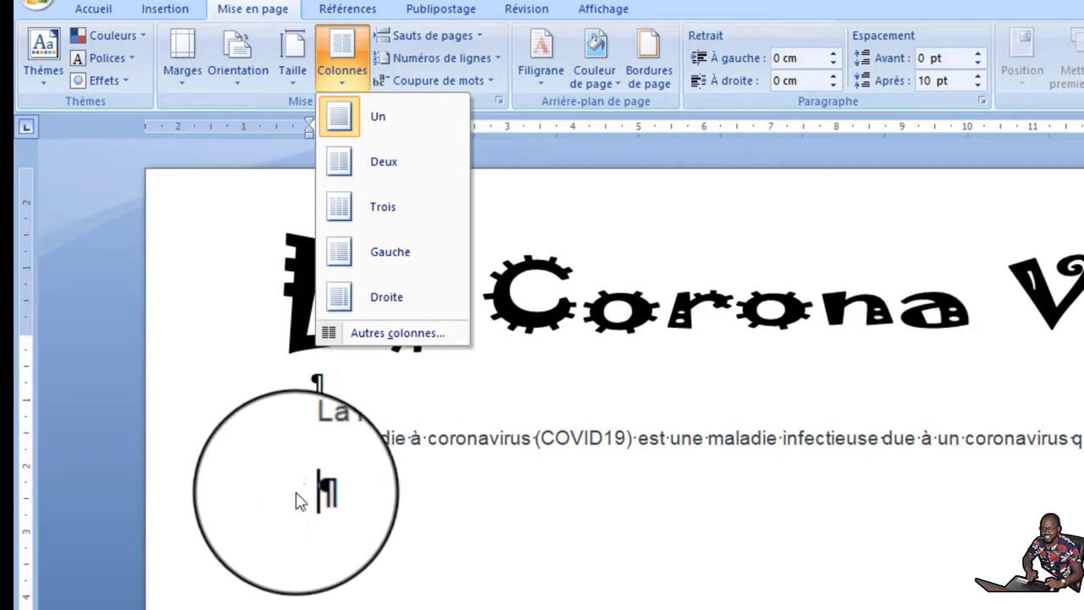
click(375, 344)
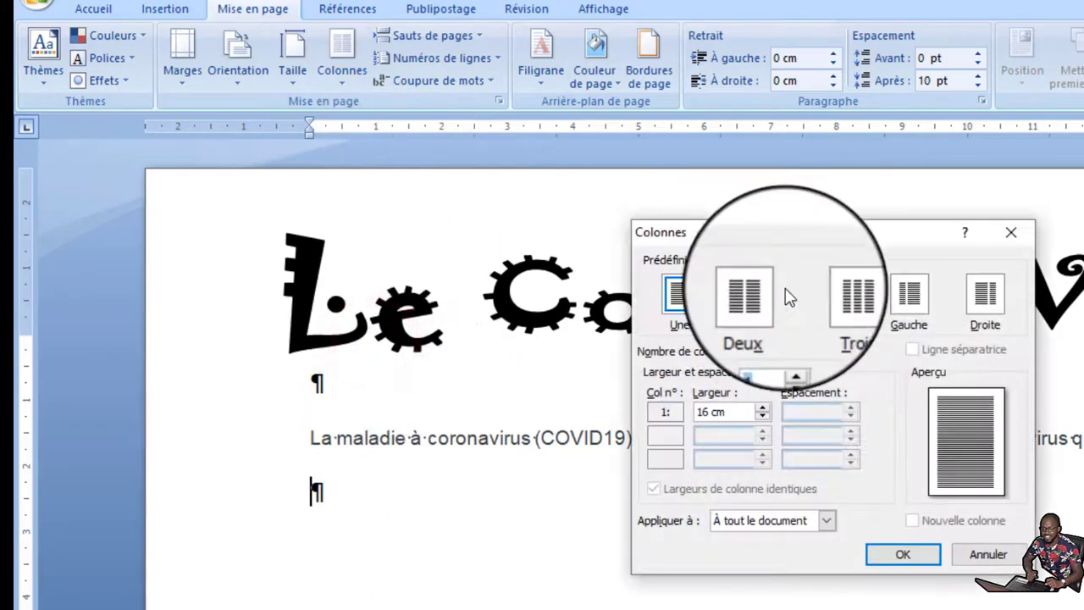
click(757, 294)
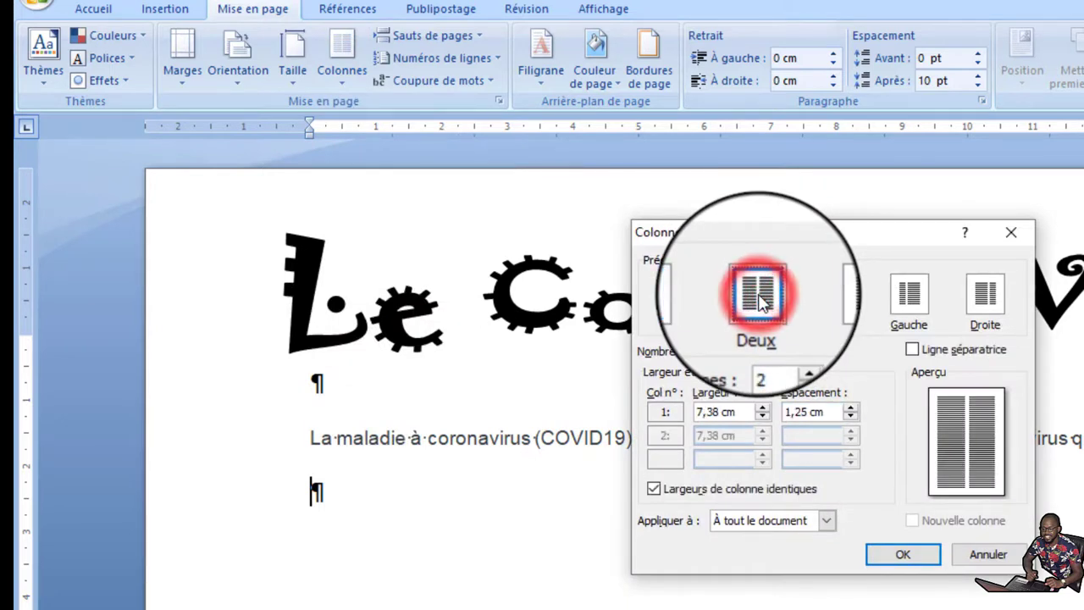
- Try out higher column counts in the column settings and bring the number back down
click(794, 347)
click(794, 347)
click(793, 347)
click(794, 347)
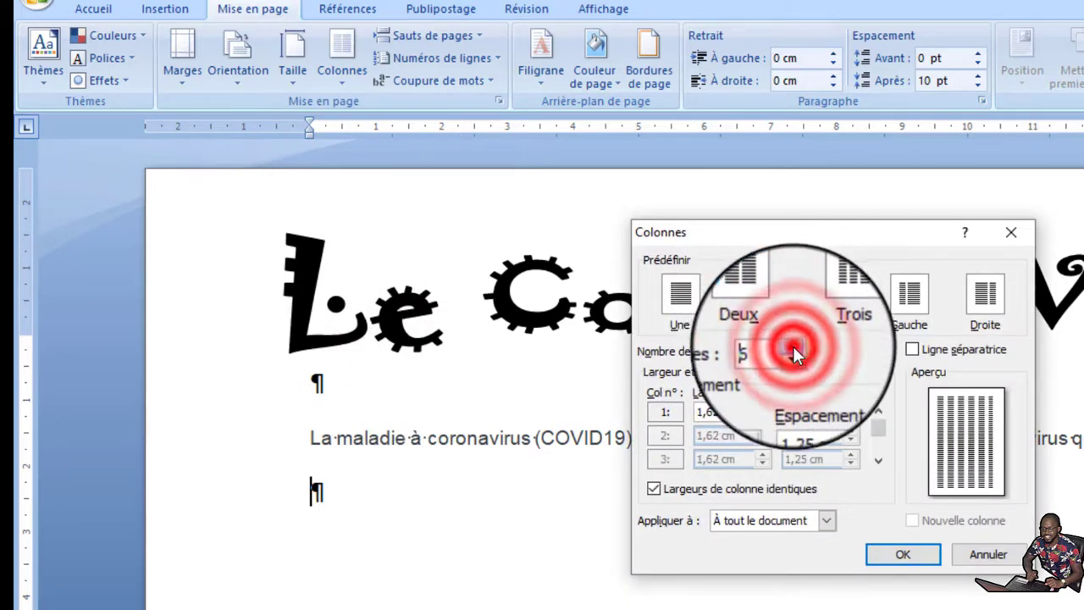
click(794, 347)
click(794, 347)
click(794, 347)
click(793, 347)
click(794, 348)
click(794, 347)
- Apply the Deux column preset with a separator line (Ligne séparatrice), using the scope "À partir de ce point"
click(756, 295)
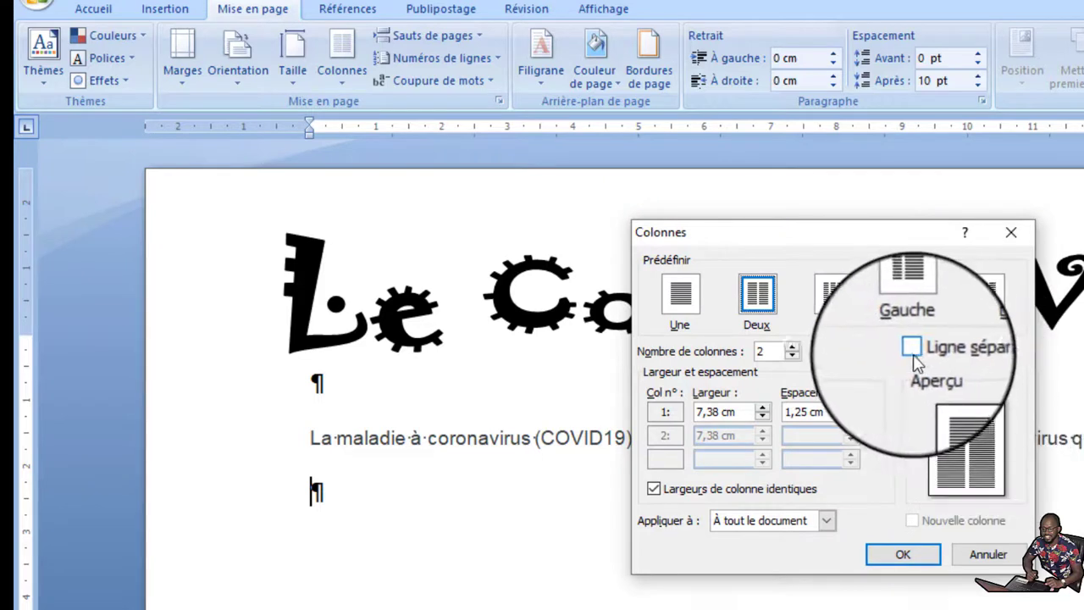
click(794, 512)
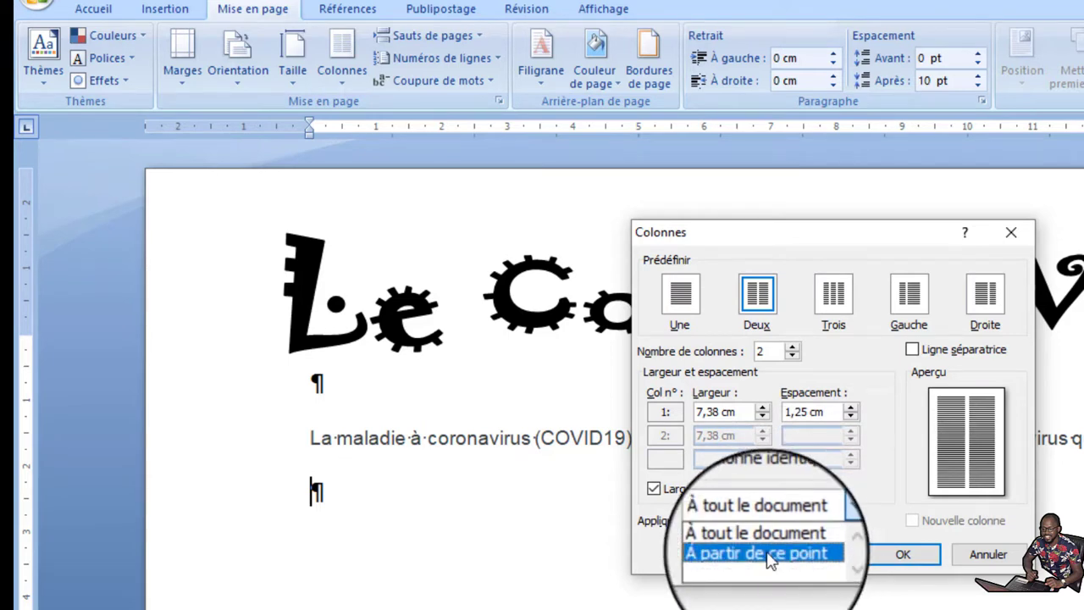
click(768, 555)
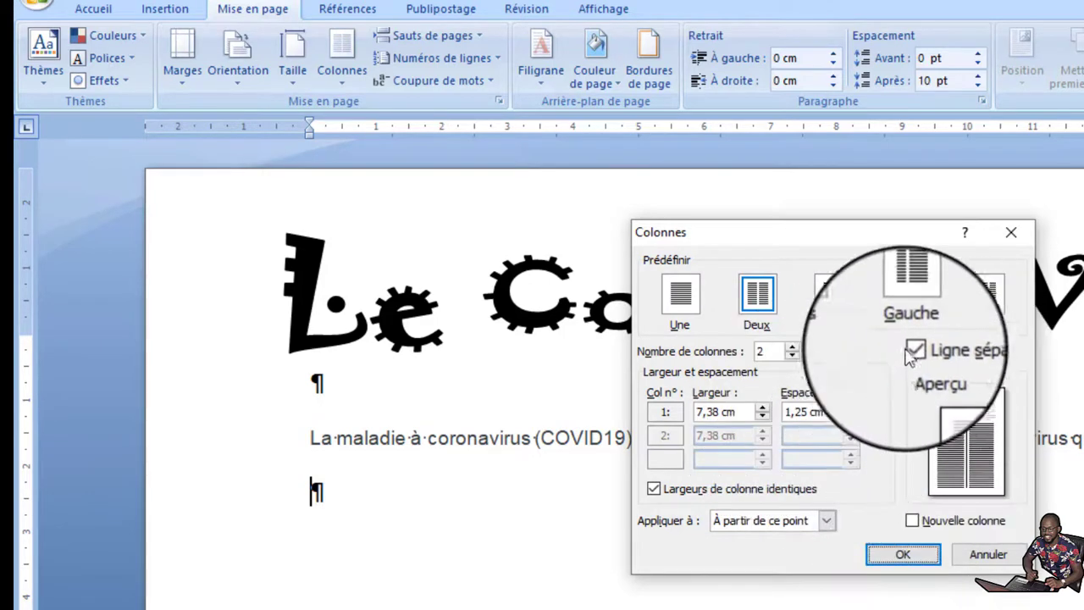
click(910, 555)
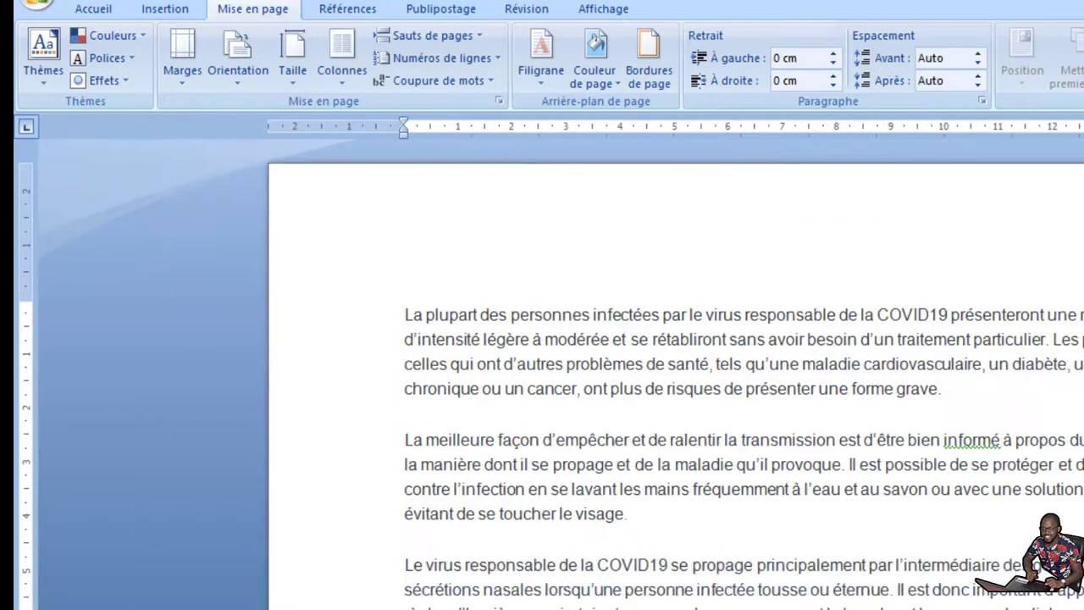
- Copy the paragraph beginning "La plupart des personnes infectées" from the source document into the first column and justify it
drag(726, 407, 610, 377)
triple_click(610, 378)
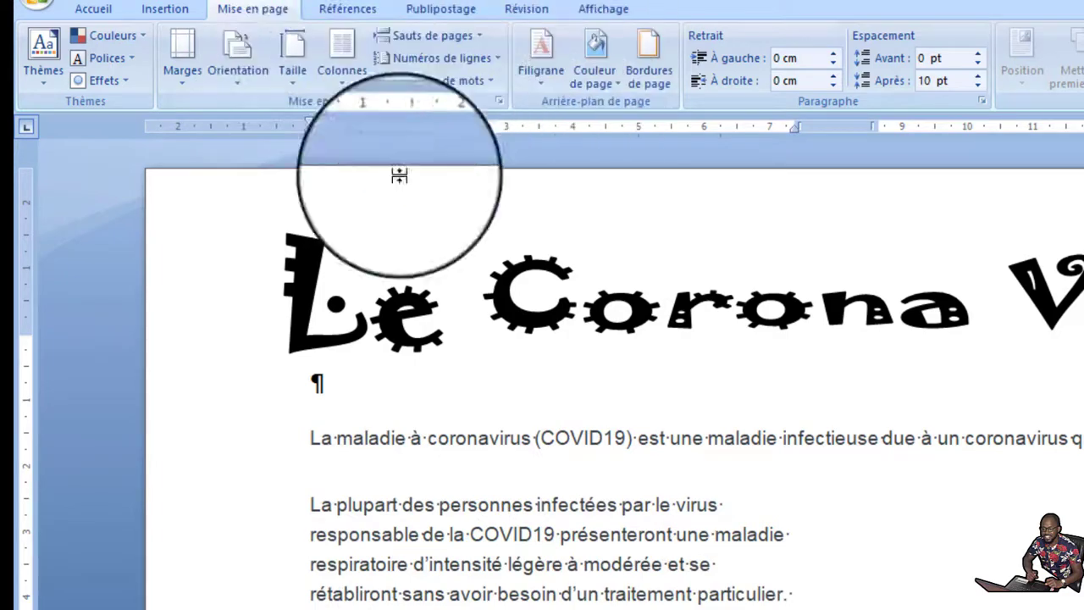
click(424, 592)
key(ctrl+j)
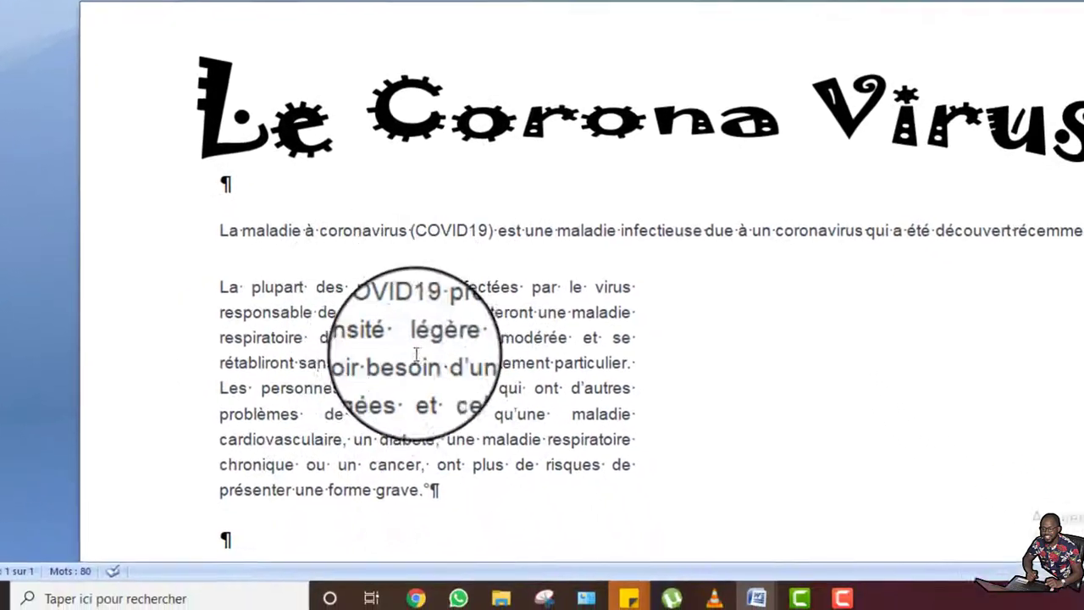
- Insert a column break in the empty paragraph below the first column's text
click(501, 604)
click(458, 468)
click(418, 523)
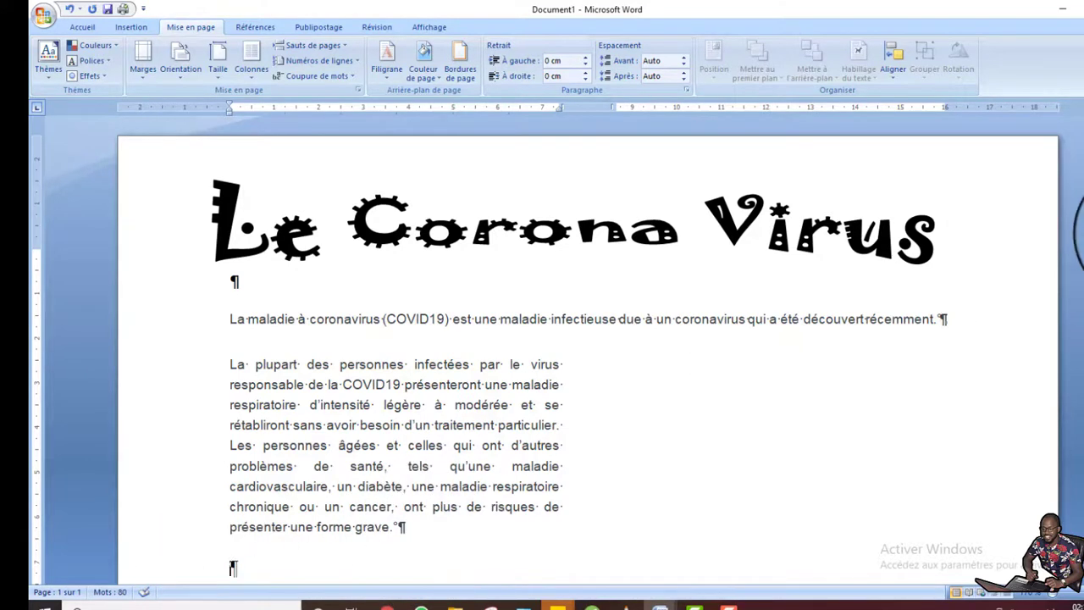
scroll(1050, 254, down, 2)
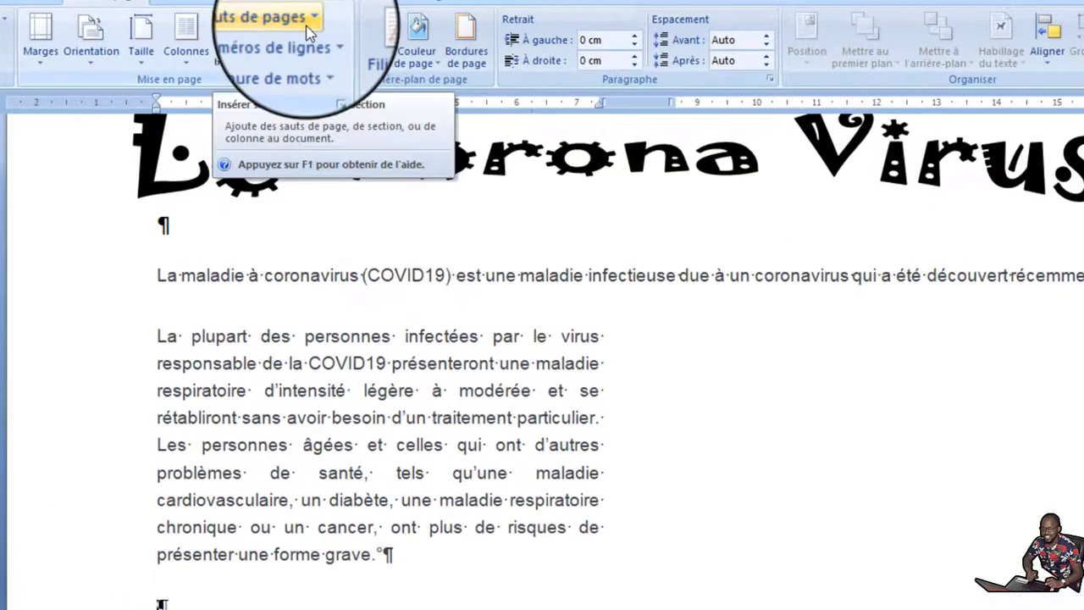
click(308, 29)
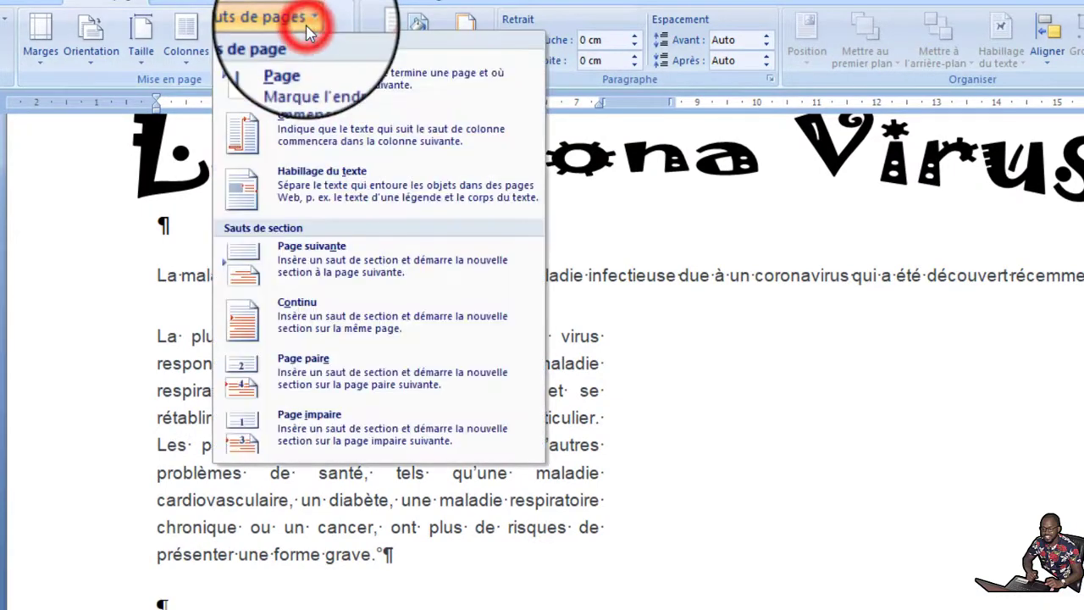
click(309, 135)
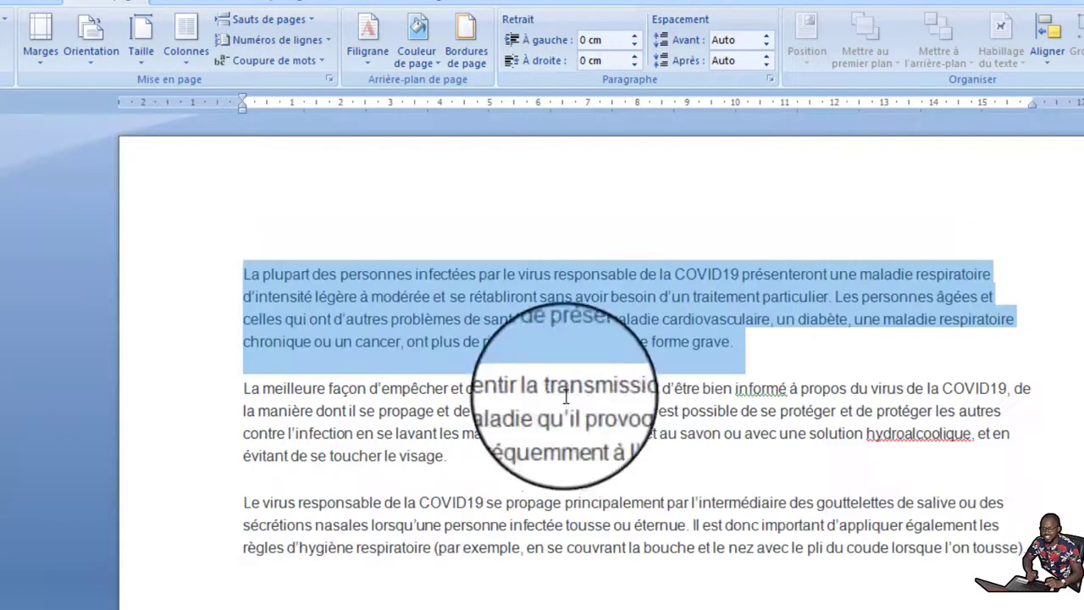
- Copy the paragraph beginning "La meilleure façon d'empêcher" from the source document into the second column and justify it
drag(487, 356, 447, 383)
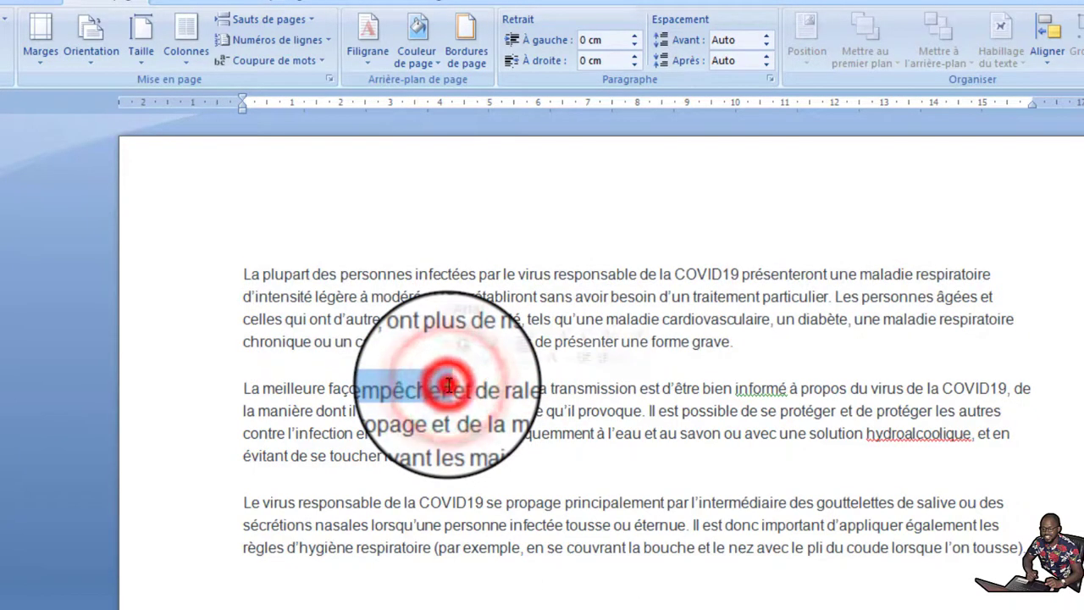
triple_click(447, 384)
click(447, 385)
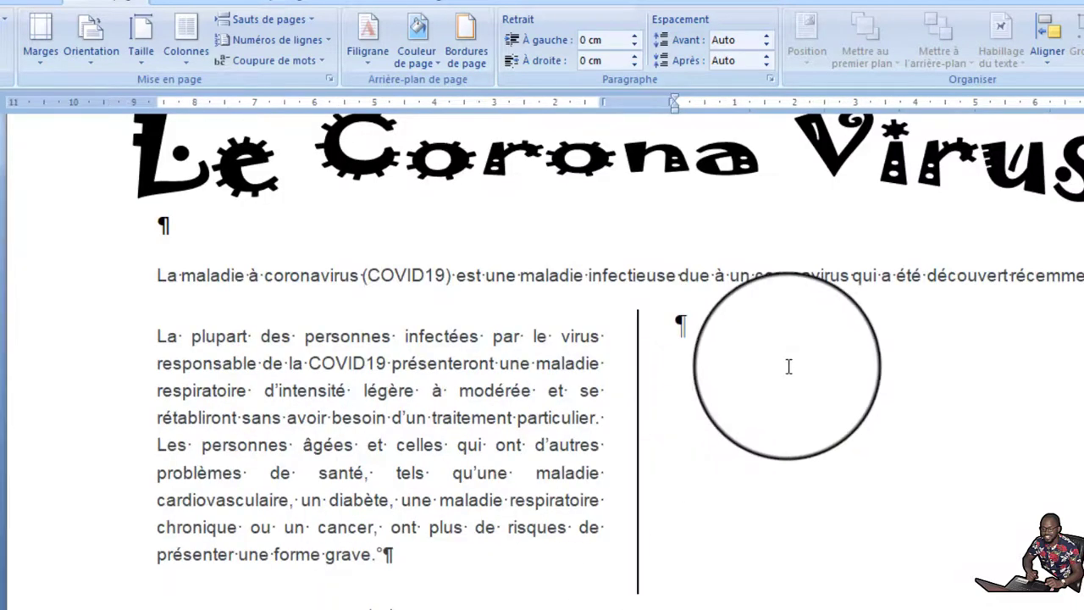
key(ctrl+v)
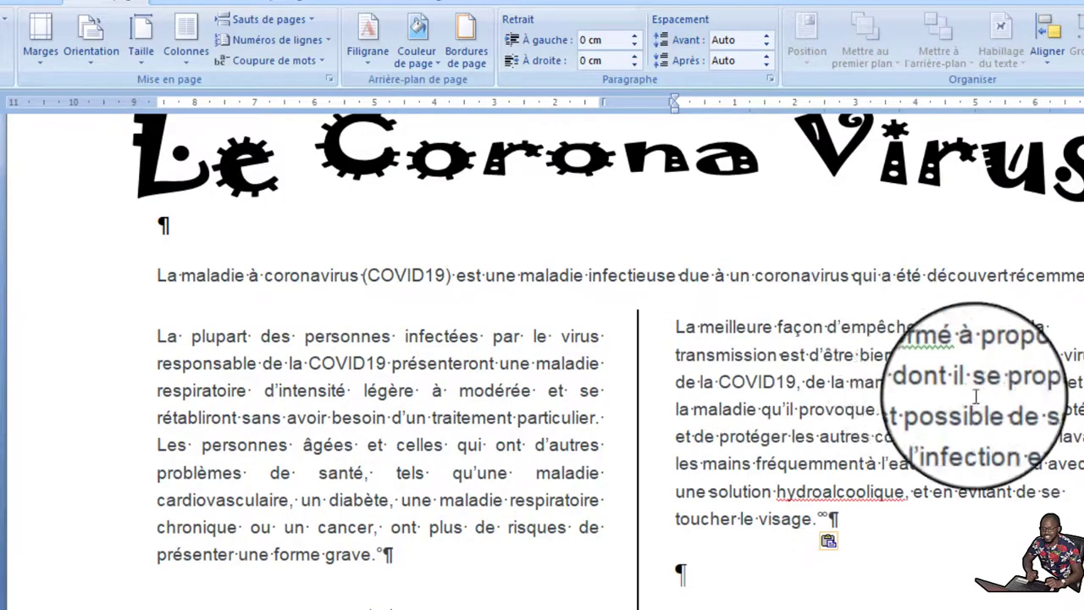
click(836, 415)
key(ctrl+j)
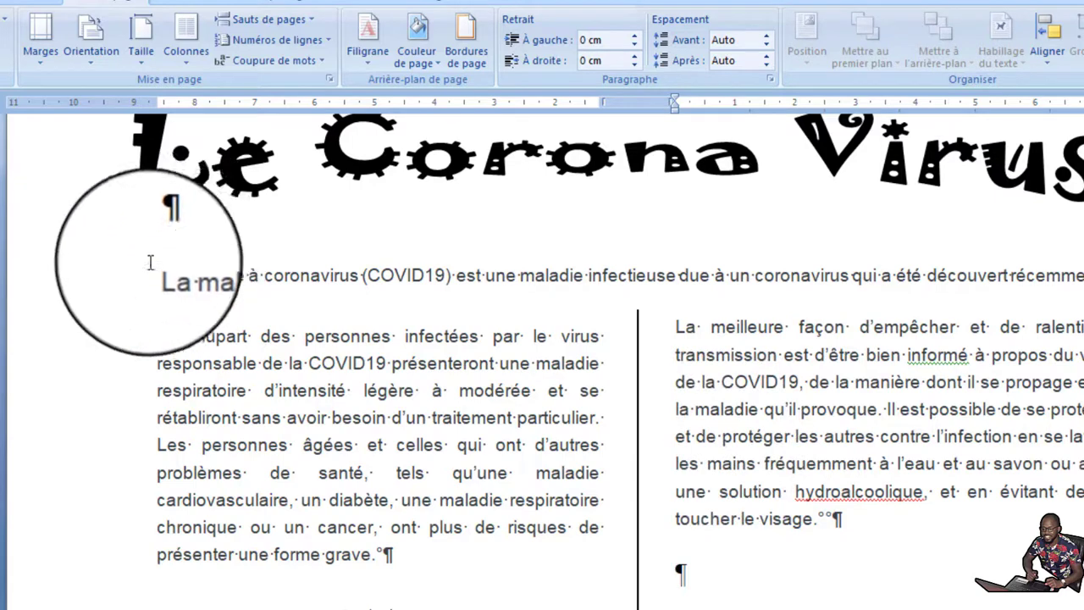
- Set a single-column layout (Une) from the empty paragraph below the second column's text, using the scope "À partir de ce point"
drag(148, 265, 1083, 284)
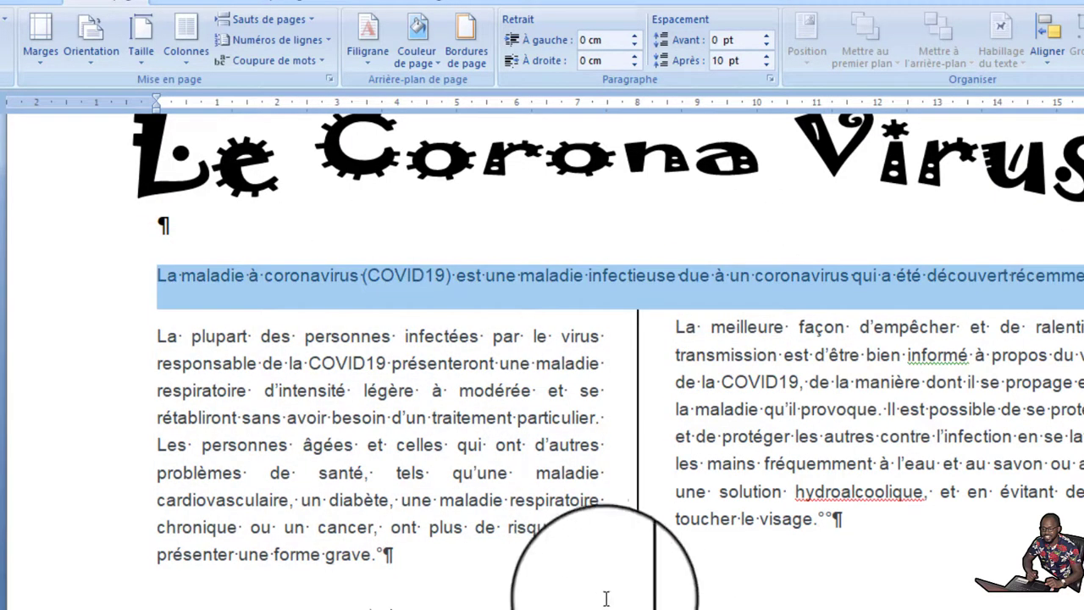
click(681, 580)
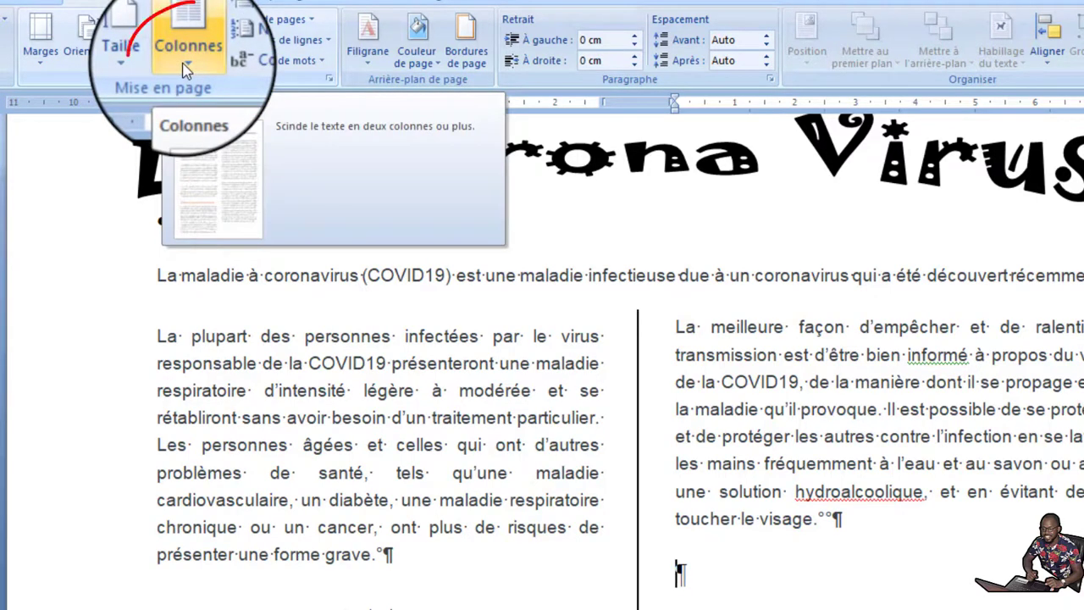
click(185, 68)
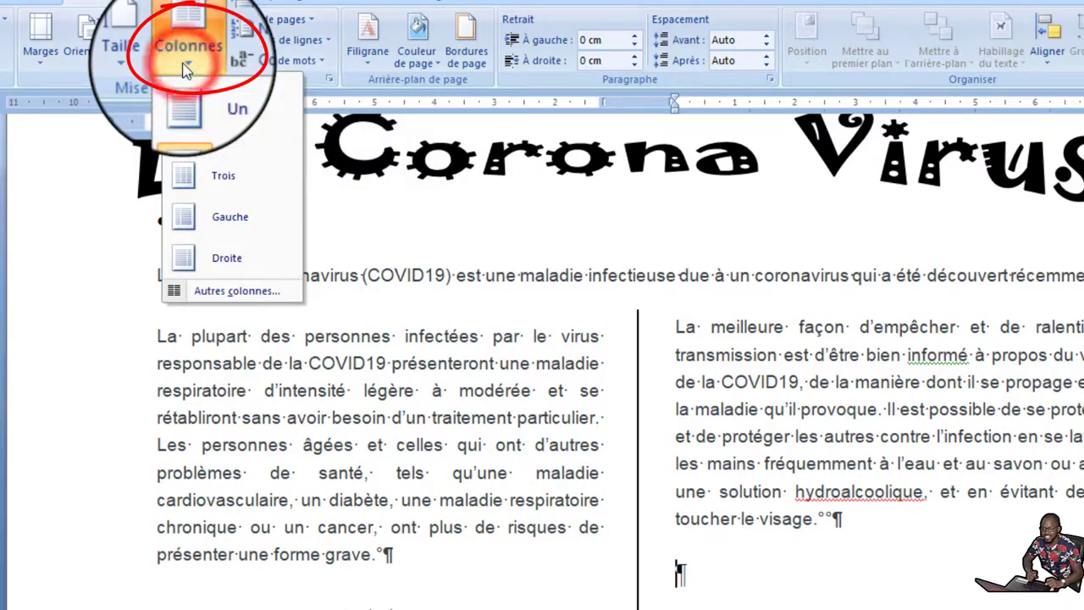
click(246, 292)
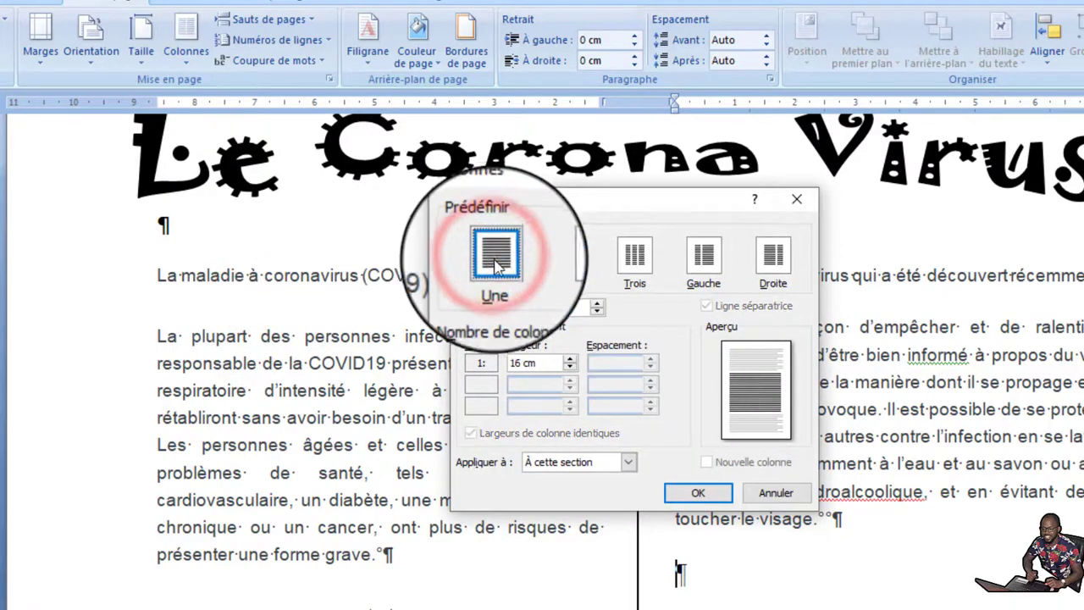
click(628, 461)
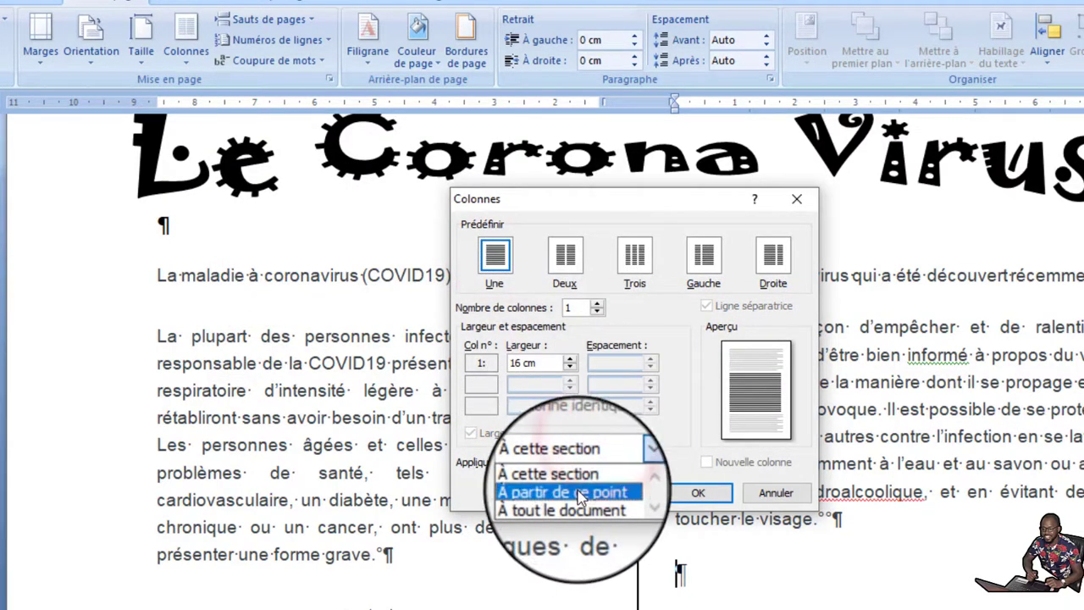
click(579, 487)
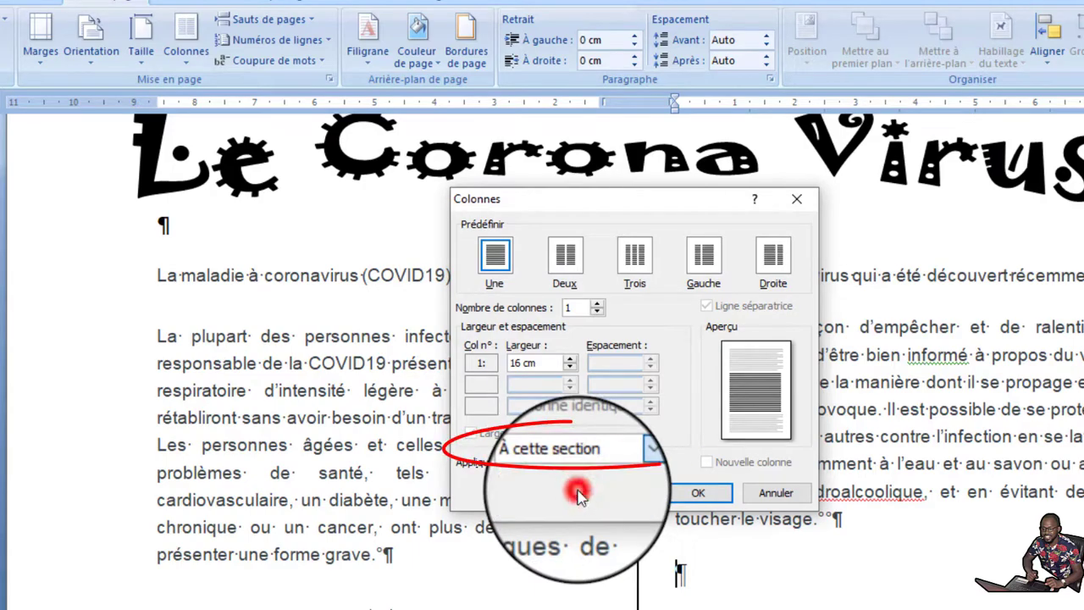
click(688, 494)
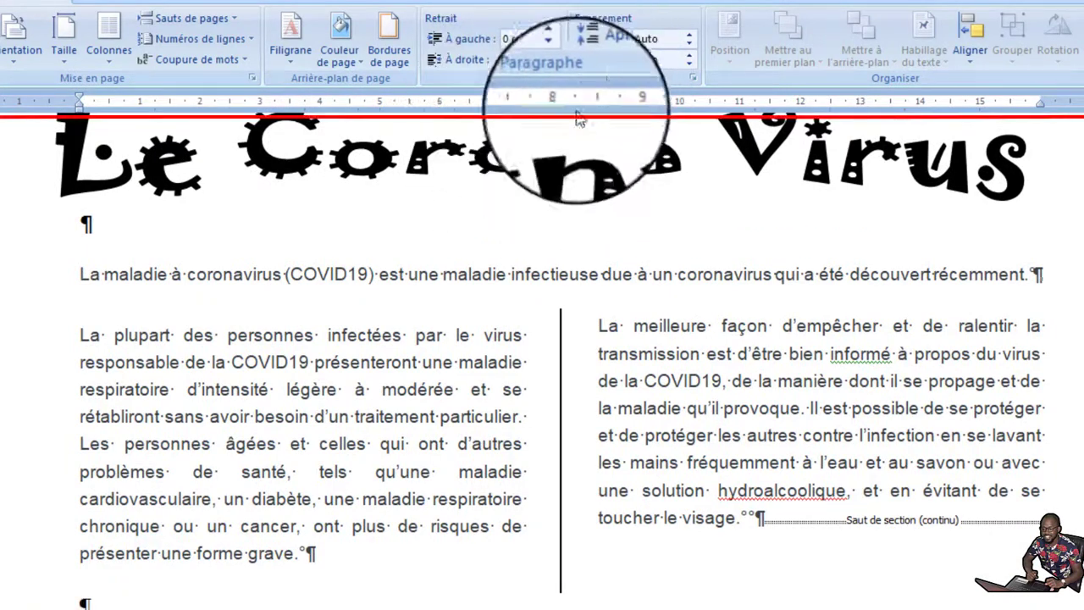
- Copy the paragraph beginning "Le virus responsable de la COVID19" from the source document into the full-width area below the two columns
click(684, 423)
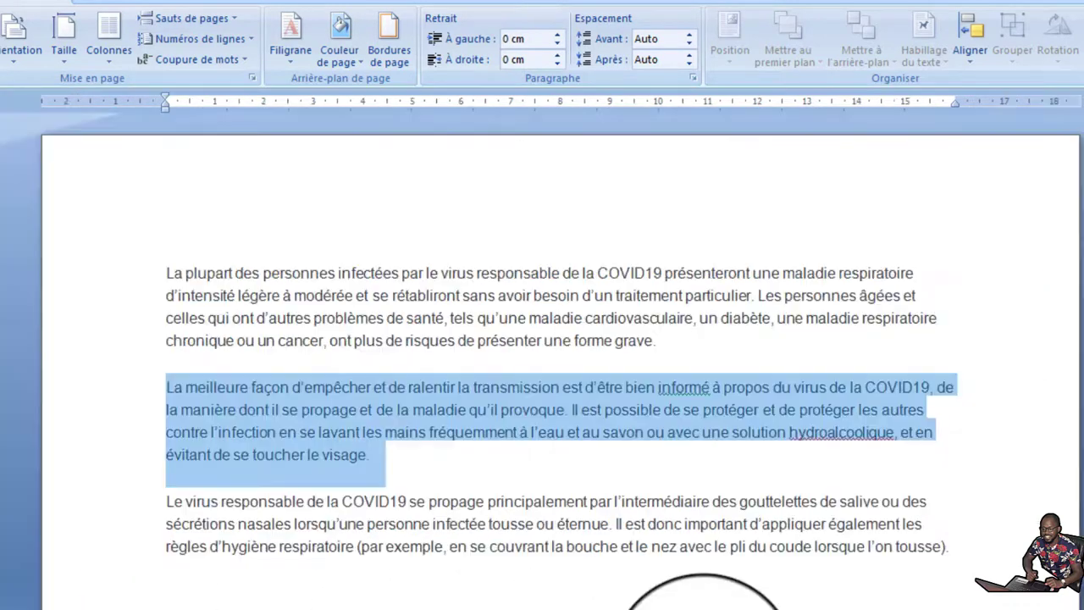
click(425, 558)
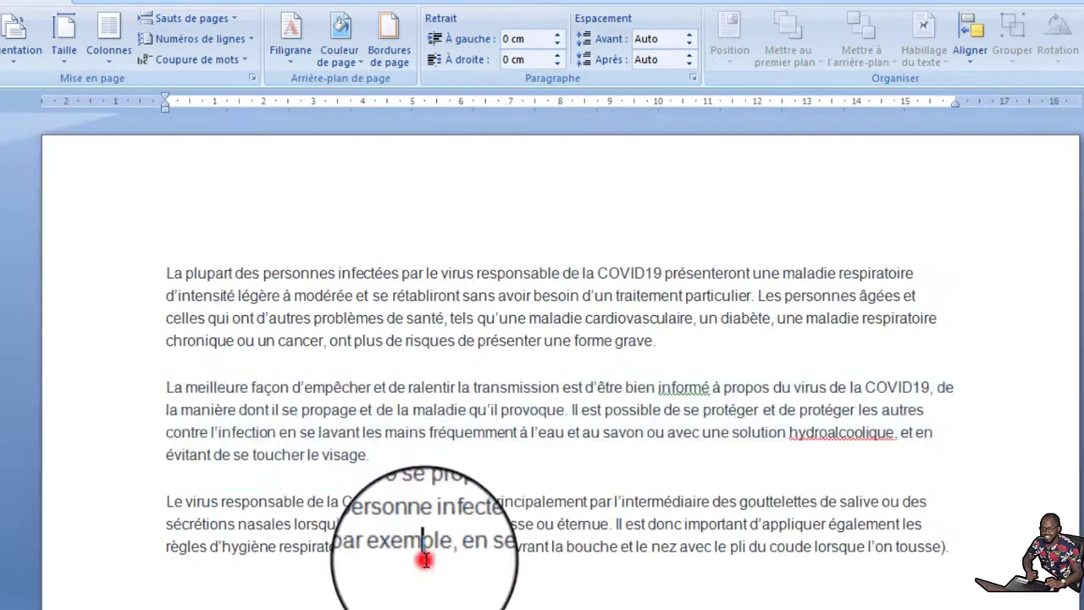
triple_click(426, 559)
key(ctrl+c)
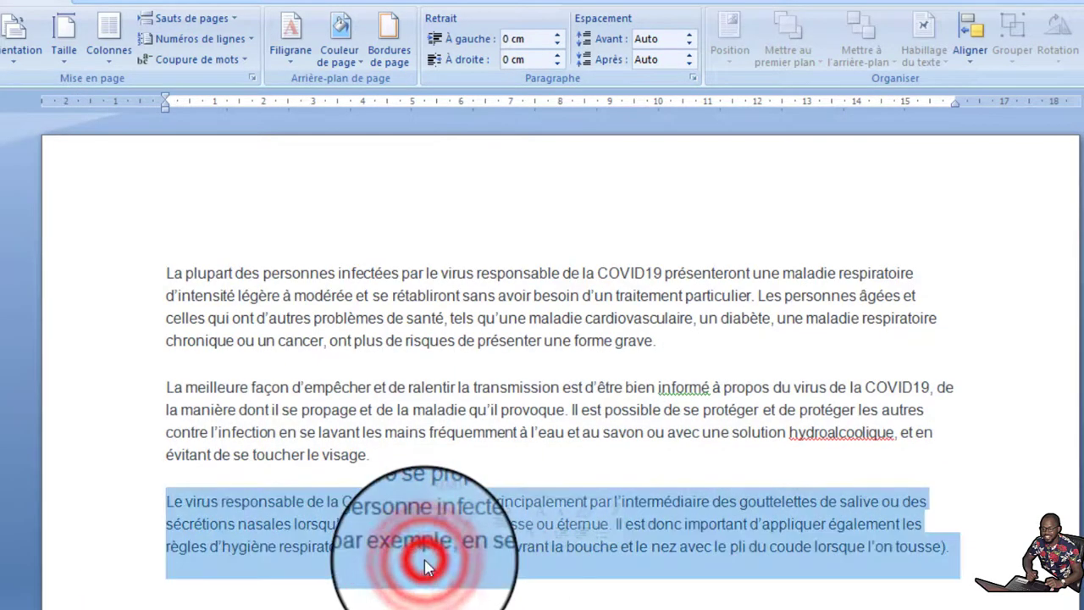
click(633, 606)
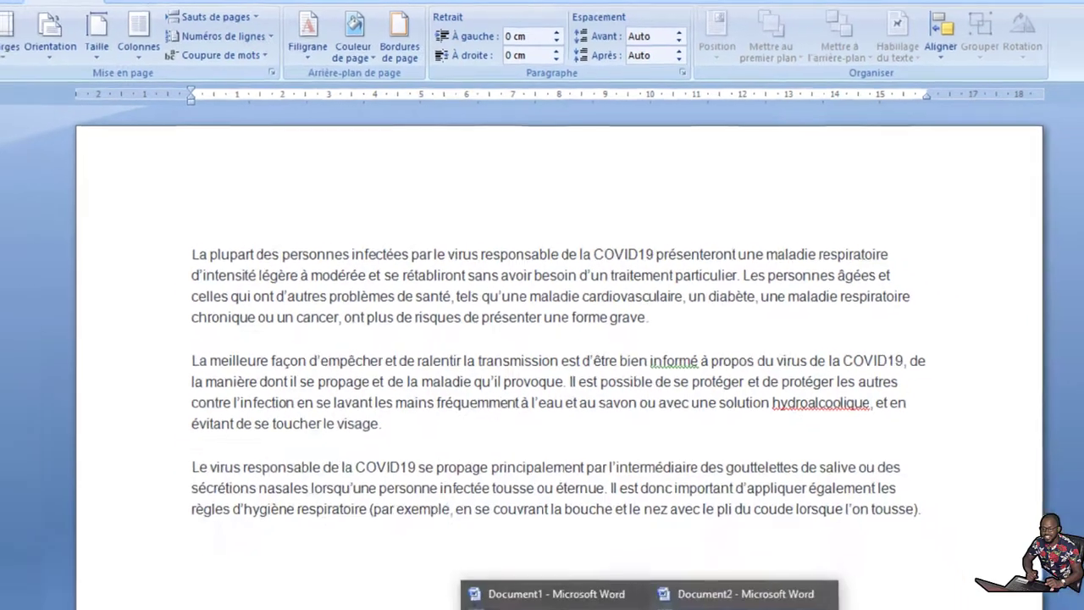
click(571, 563)
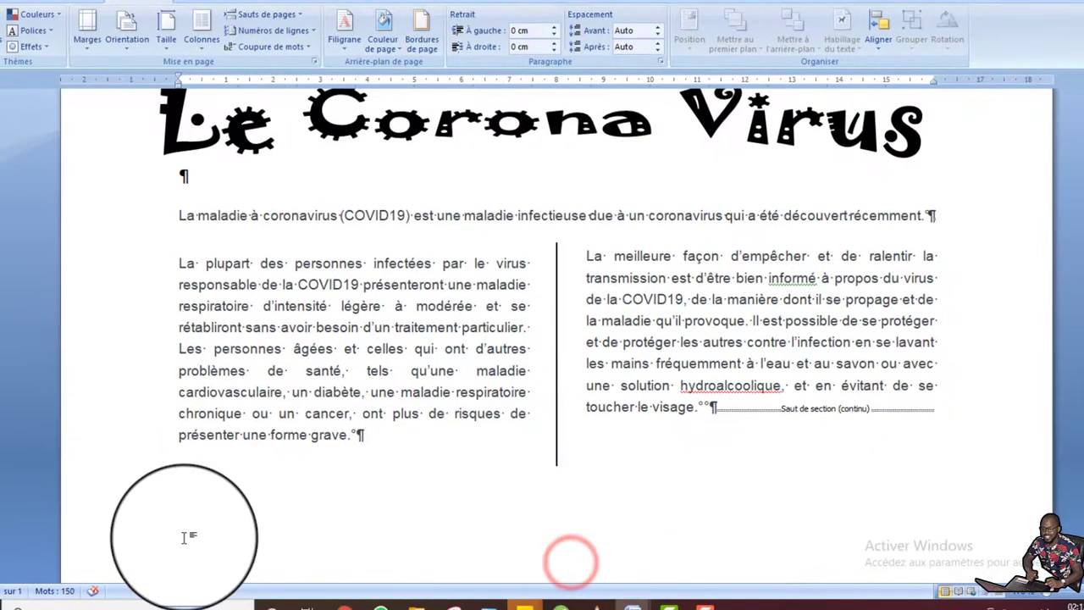
key(ctrl+v)
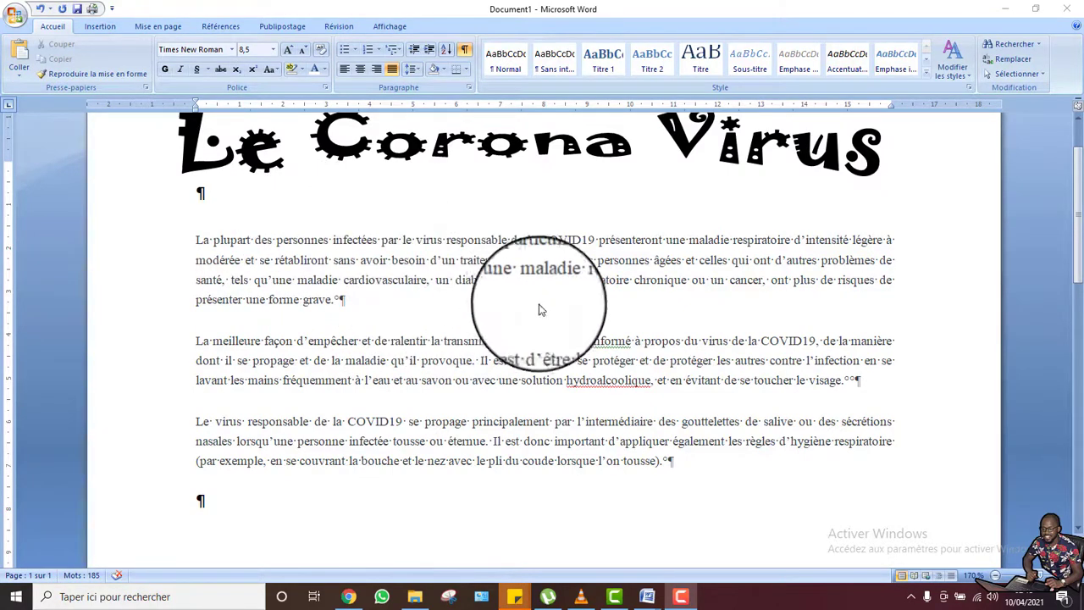
click(347, 303)
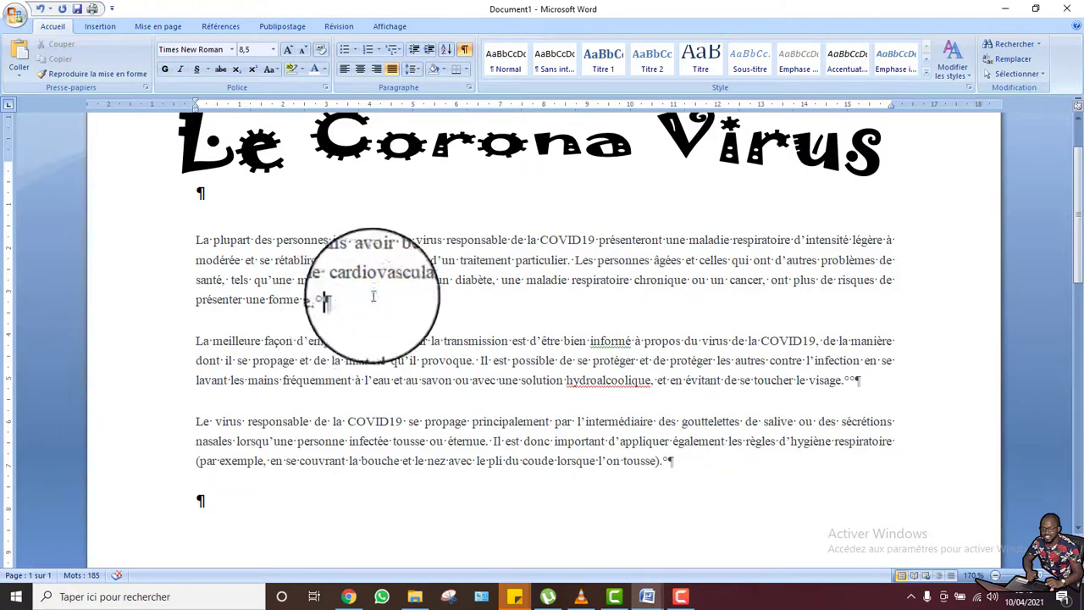
right_click(892, 383)
click(725, 467)
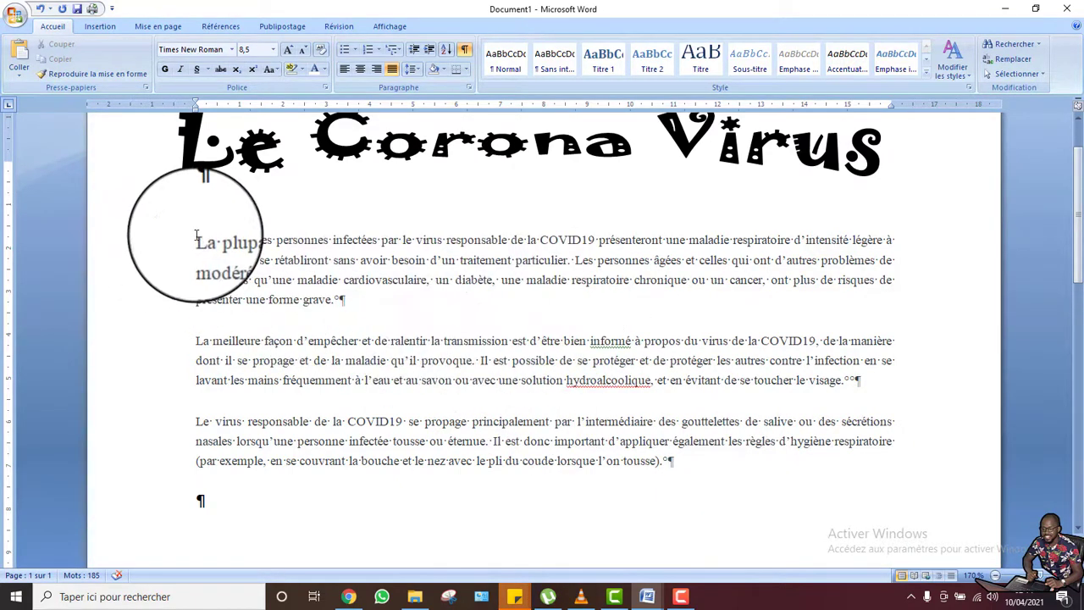
- Try the Deux column preset on the first two body paragraphs and undo it
drag(196, 236, 907, 372)
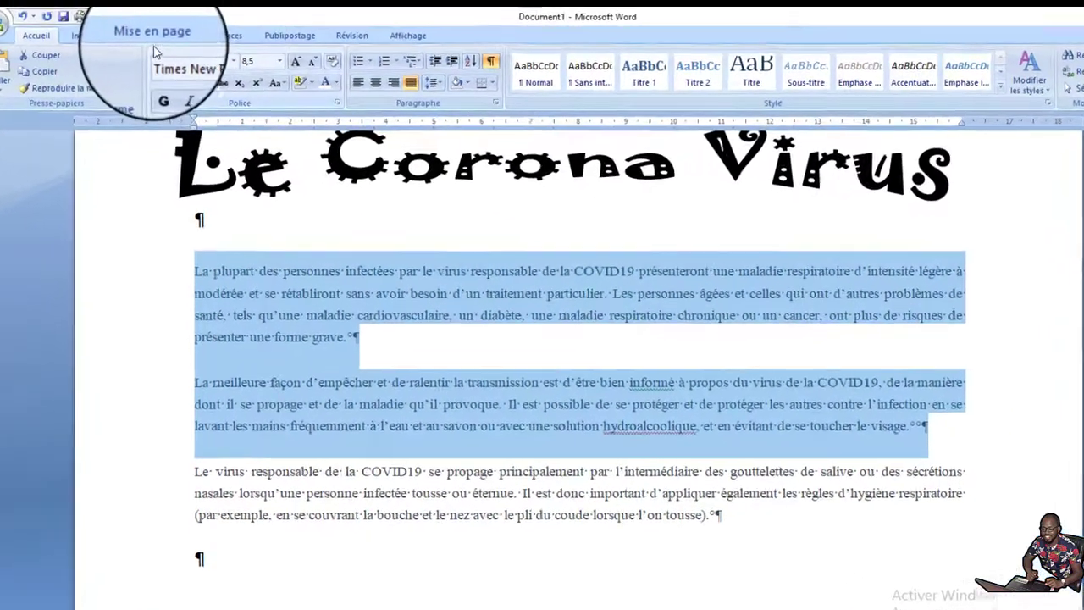
click(150, 35)
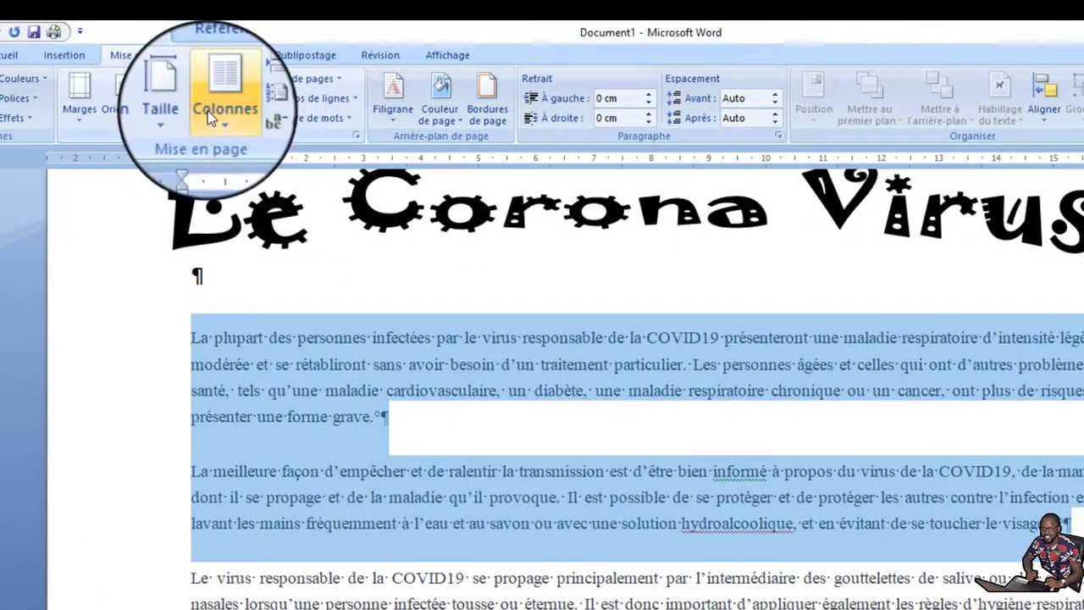
click(207, 110)
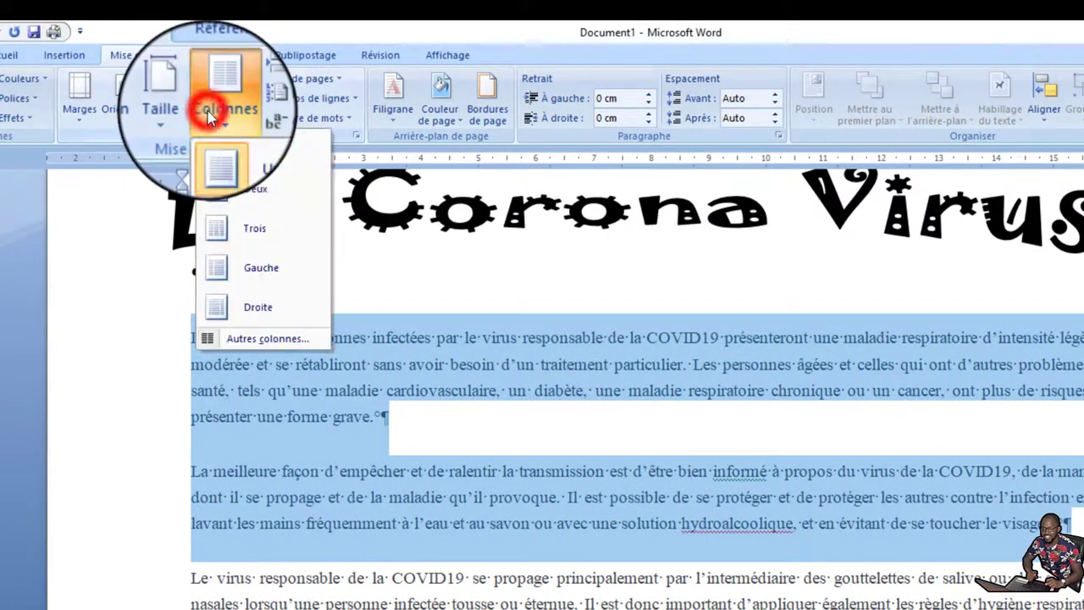
click(229, 191)
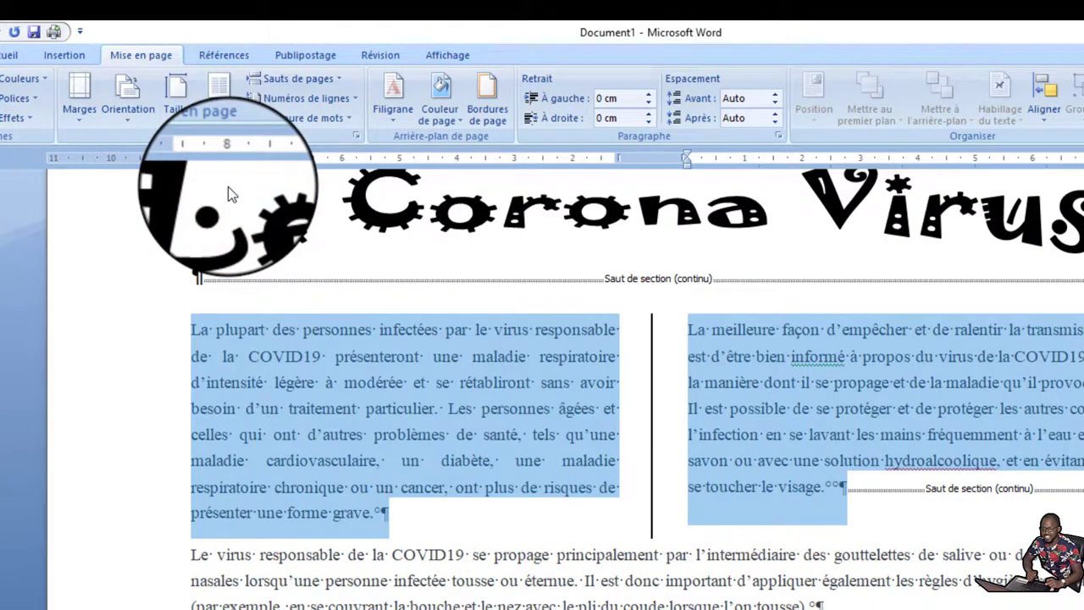
key(ctrl+z)
click(465, 387)
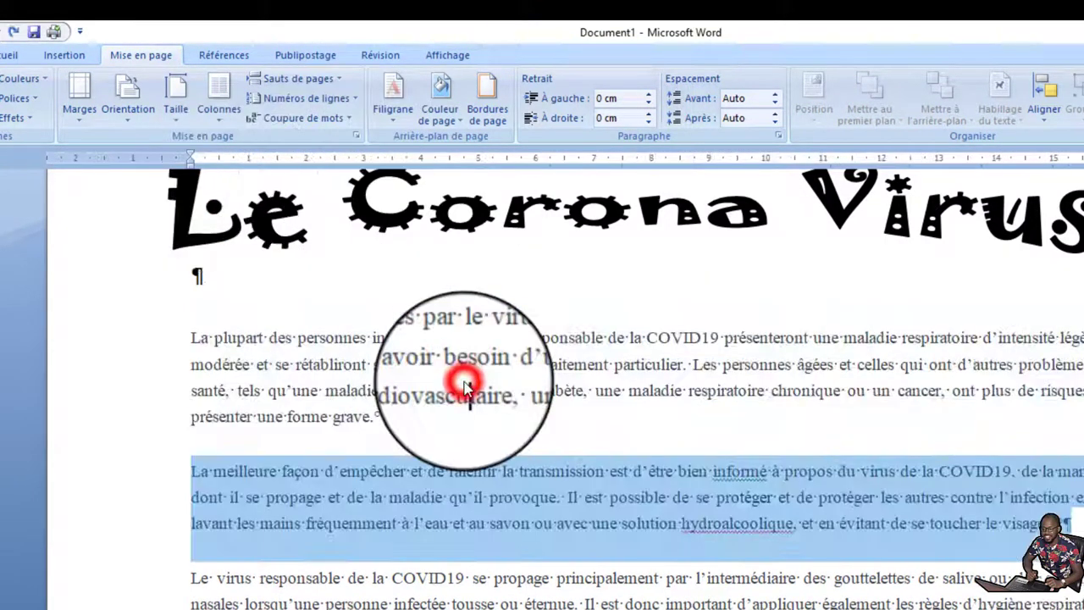
- Try the Trois column preset on all three body paragraphs and undo it
drag(185, 338, 794, 571)
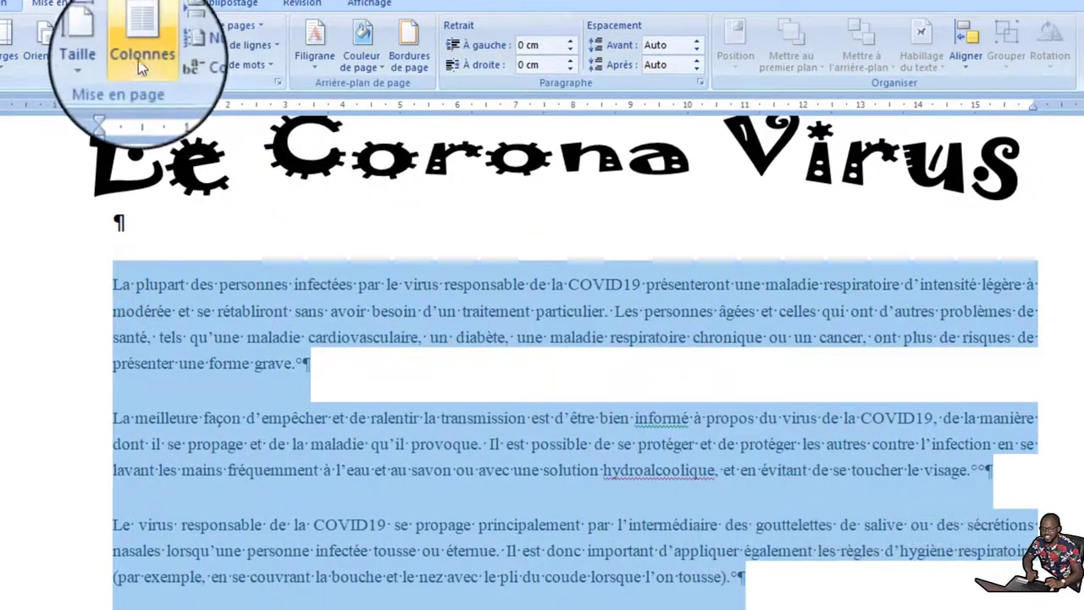
click(139, 55)
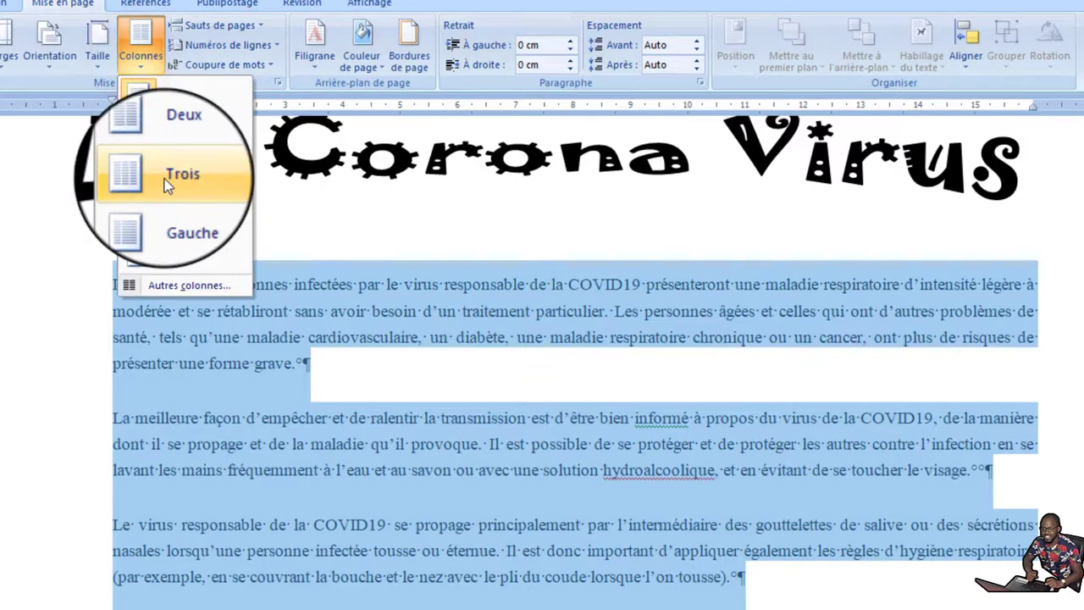
click(169, 175)
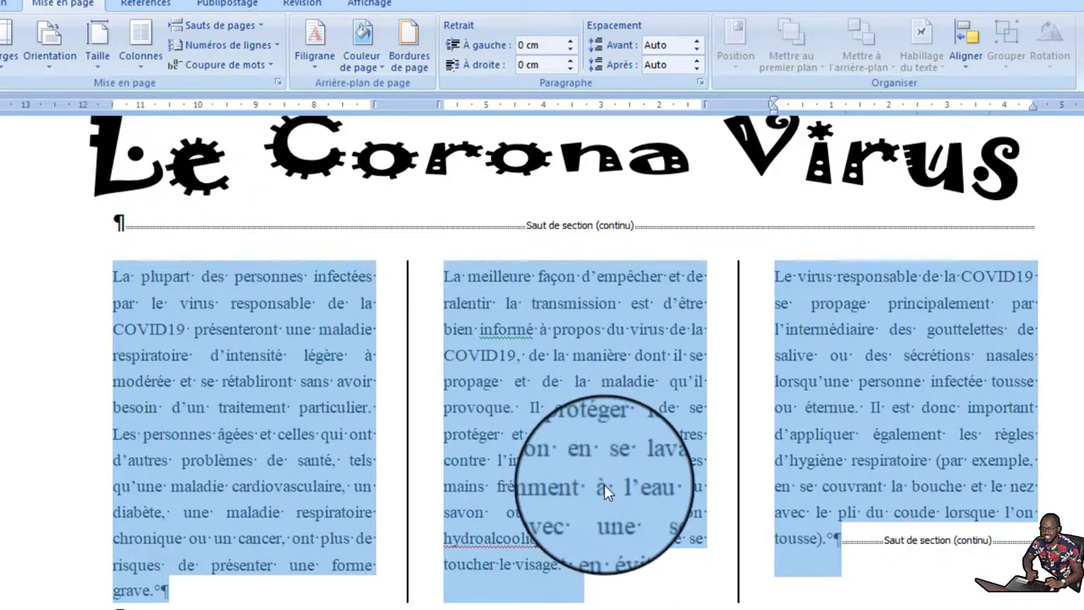
key(ctrl+z)
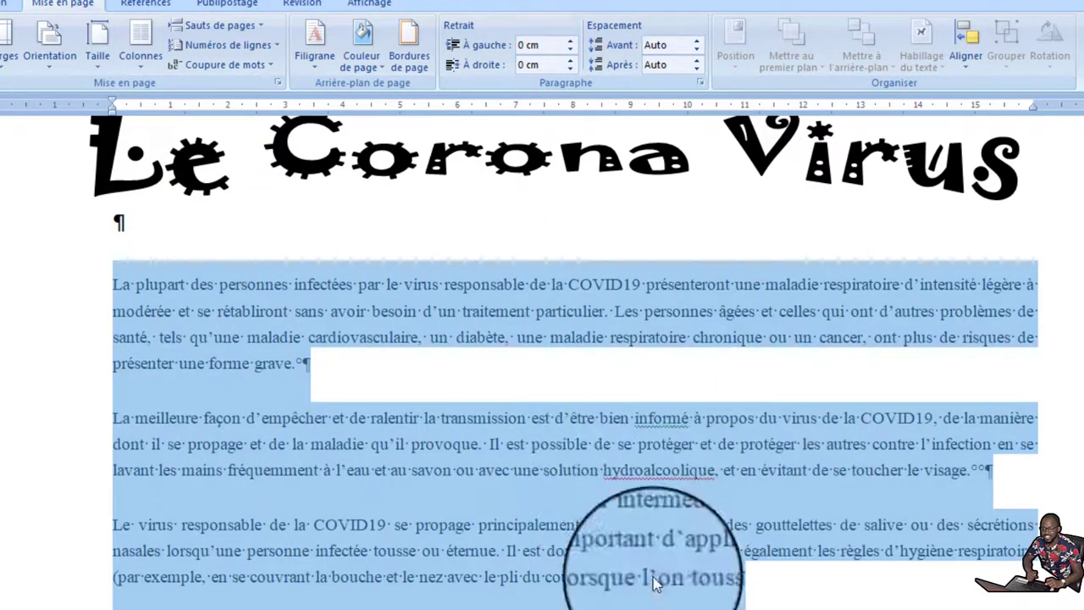
click(387, 440)
- Try the Gauche column preset on the first two body paragraphs and undo it
drag(89, 283, 991, 483)
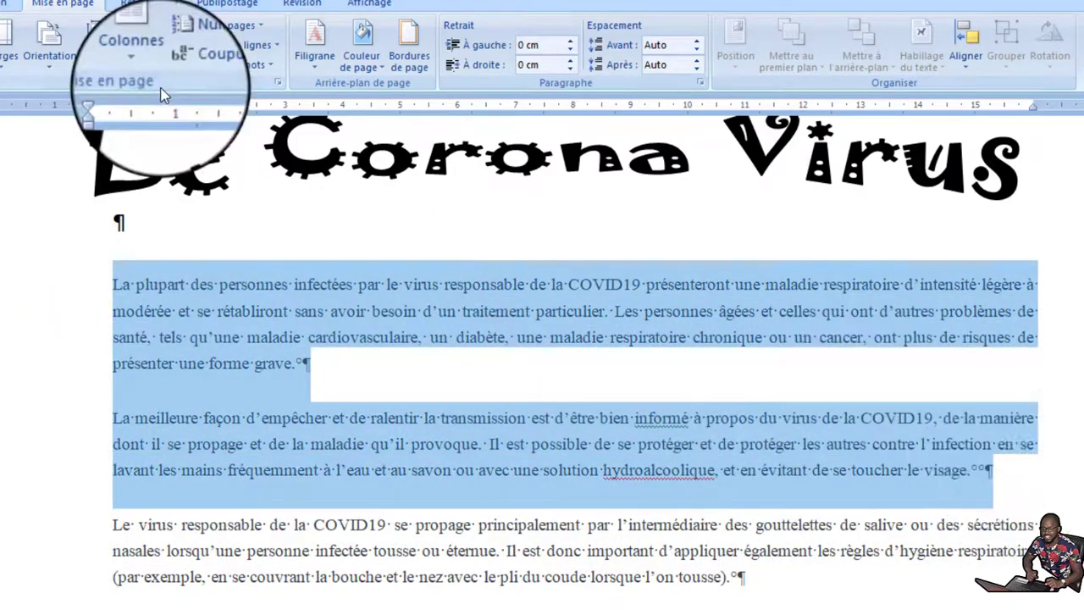
click(140, 64)
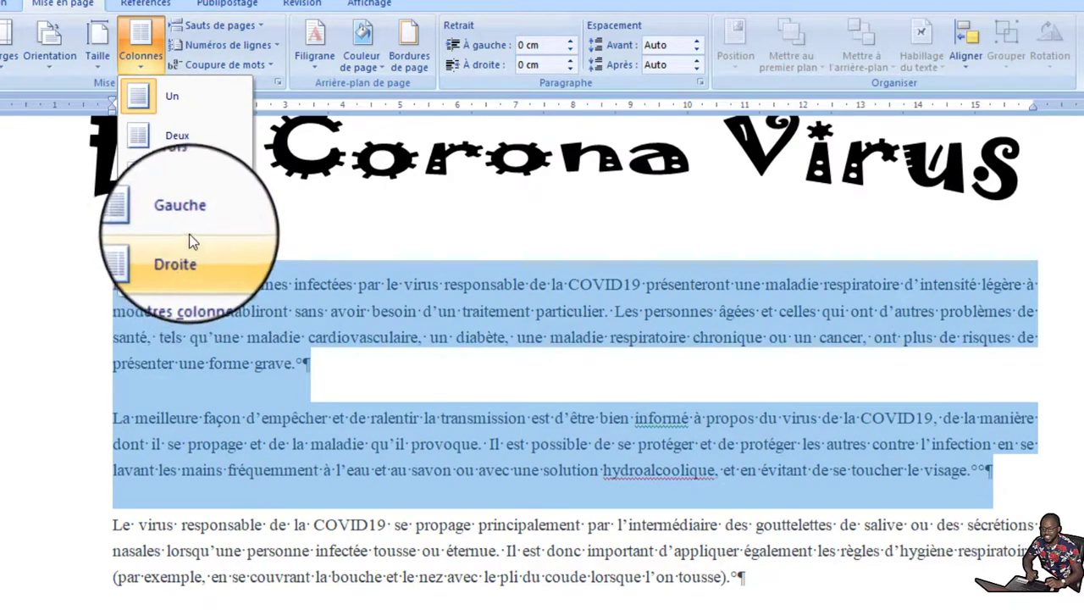
click(144, 222)
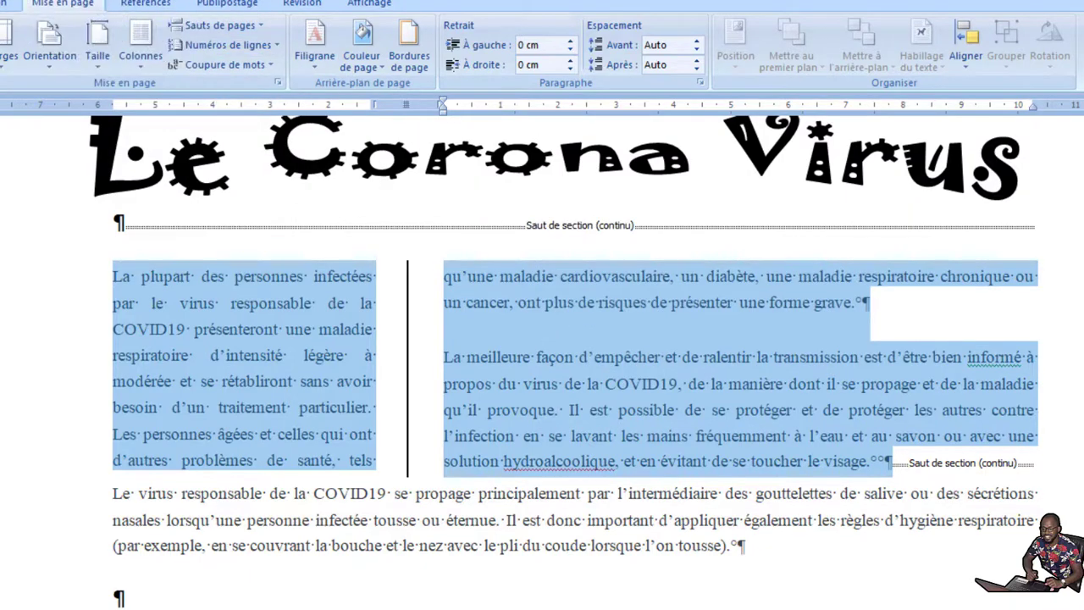
key(ctrl+z)
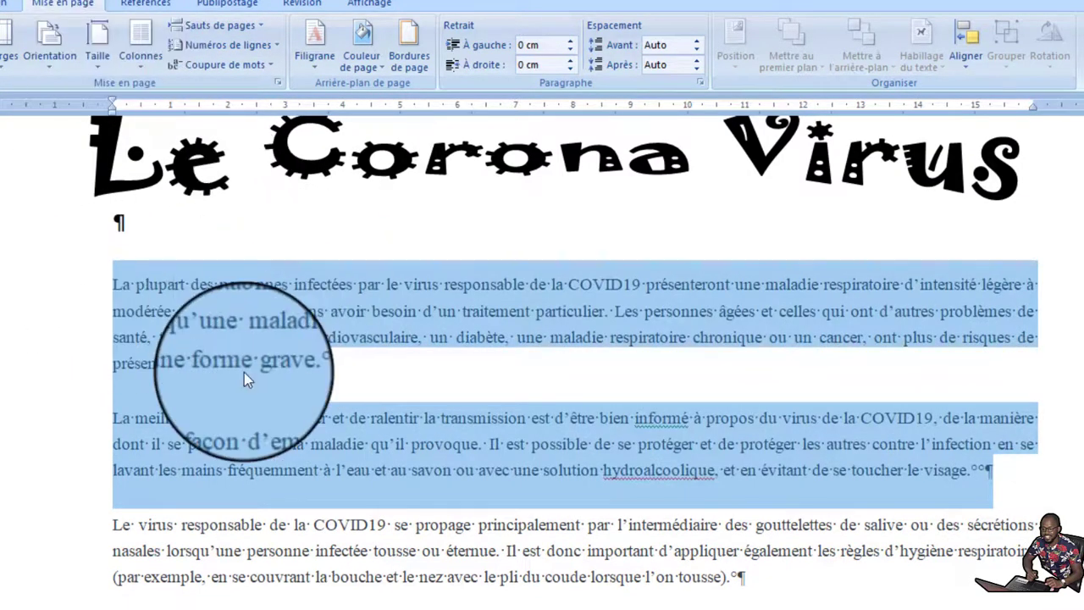
click(483, 362)
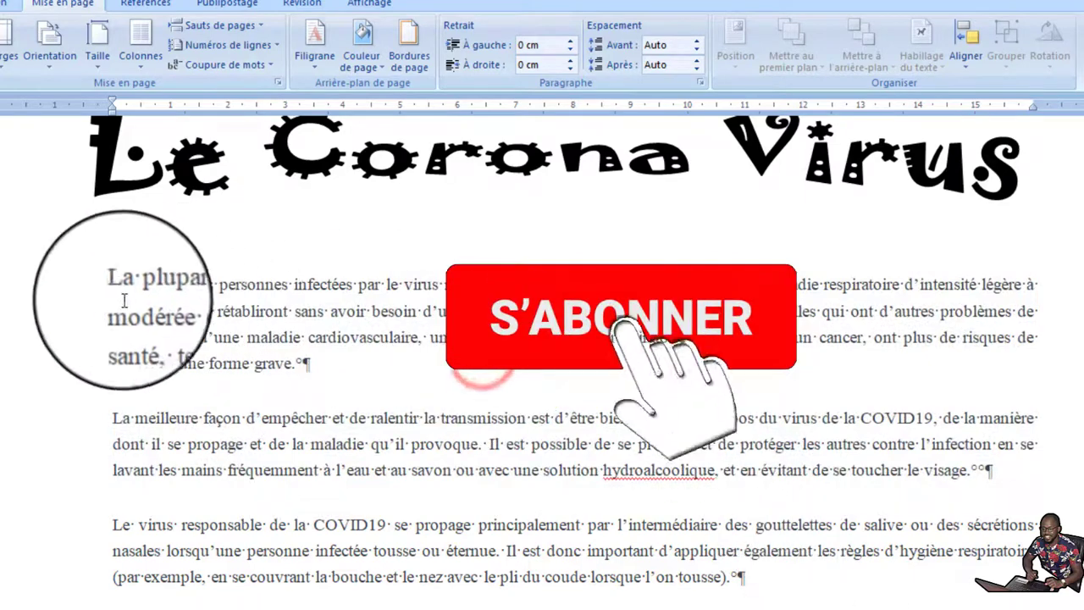
- Format the last two body paragraphs with the Deux column preset, leaving the first paragraph at full width
drag(109, 294, 351, 404)
click(224, 368)
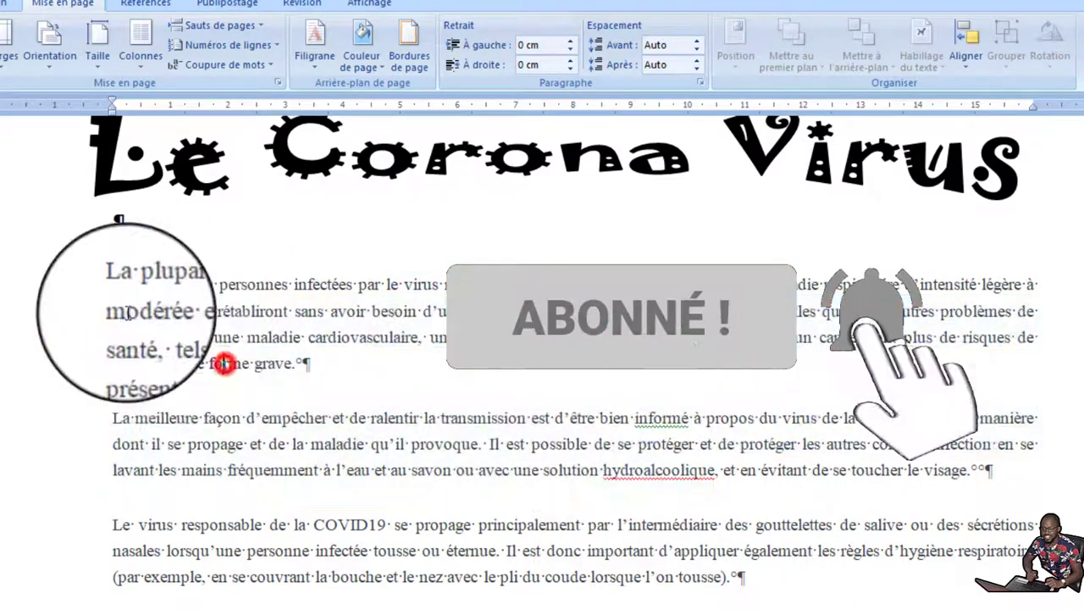
drag(113, 417, 974, 576)
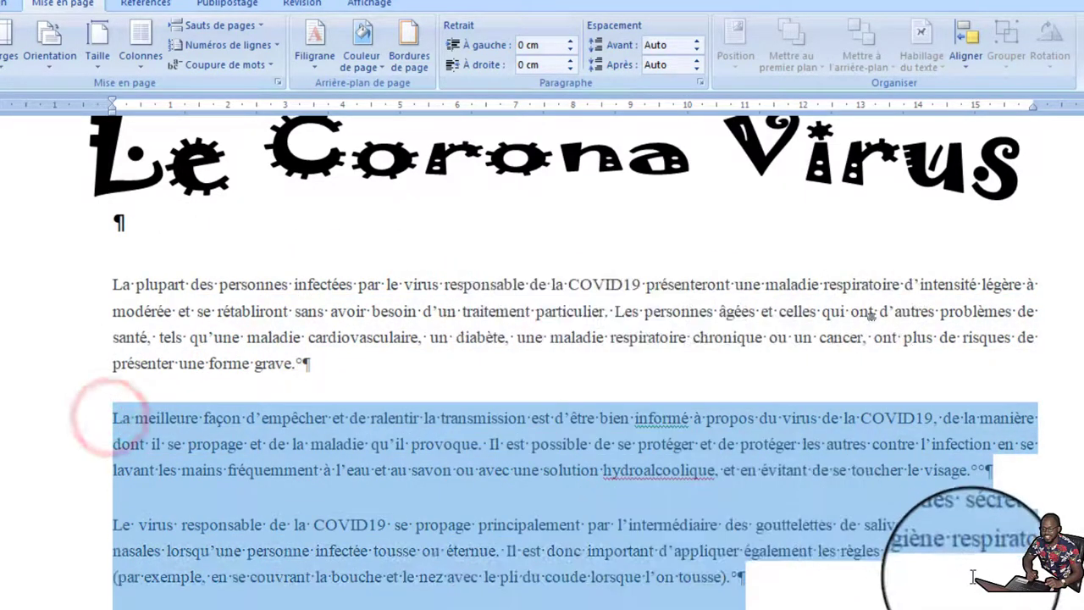
click(141, 55)
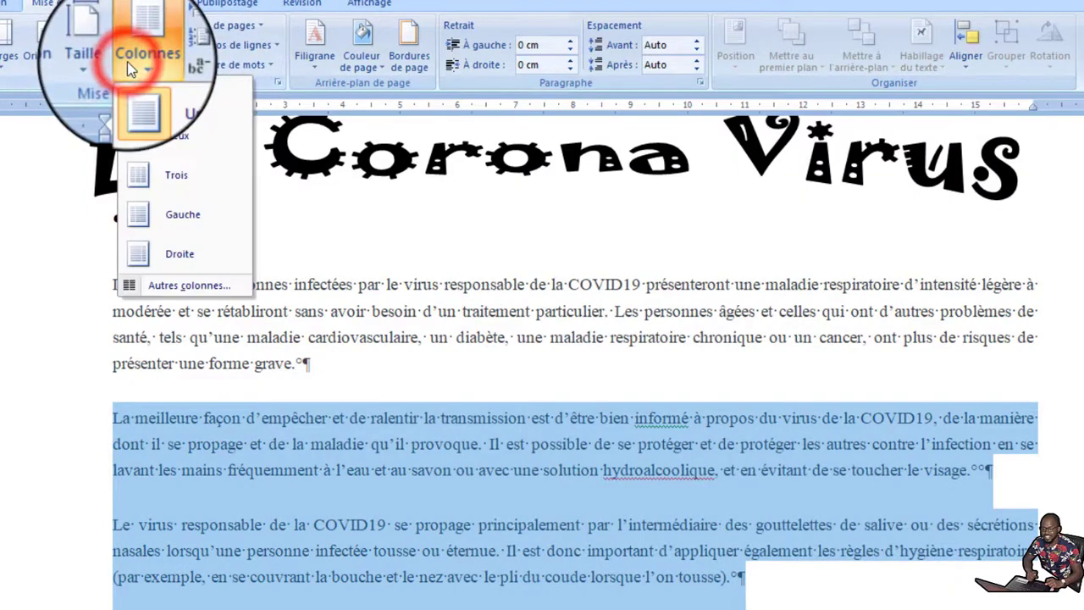
click(145, 151)
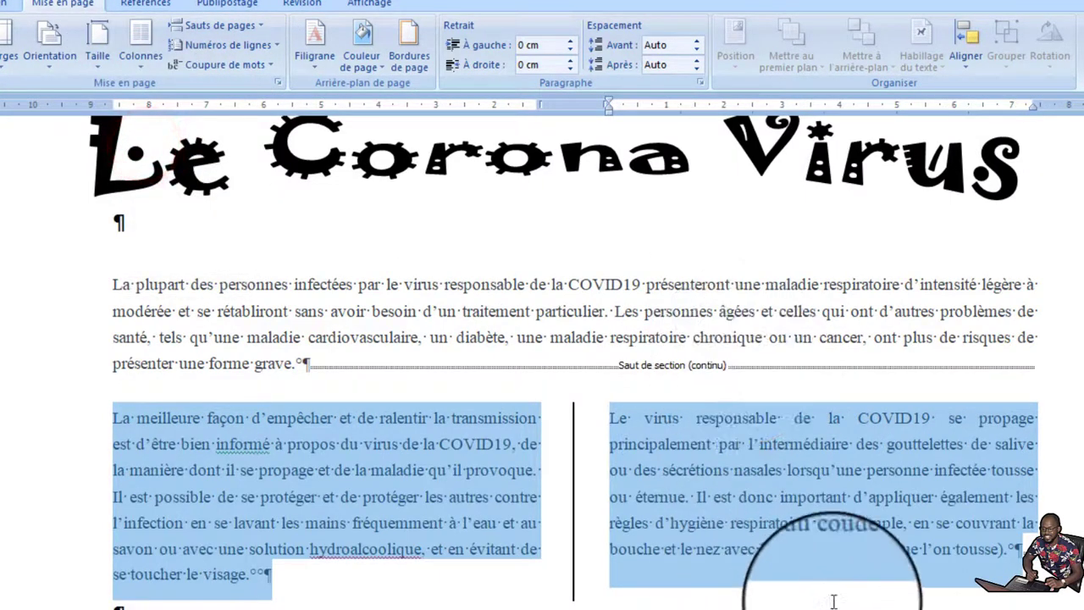
- Return to a single column after the two-column text by applying the Une preset with the scope À partir de ce point
click(1000, 549)
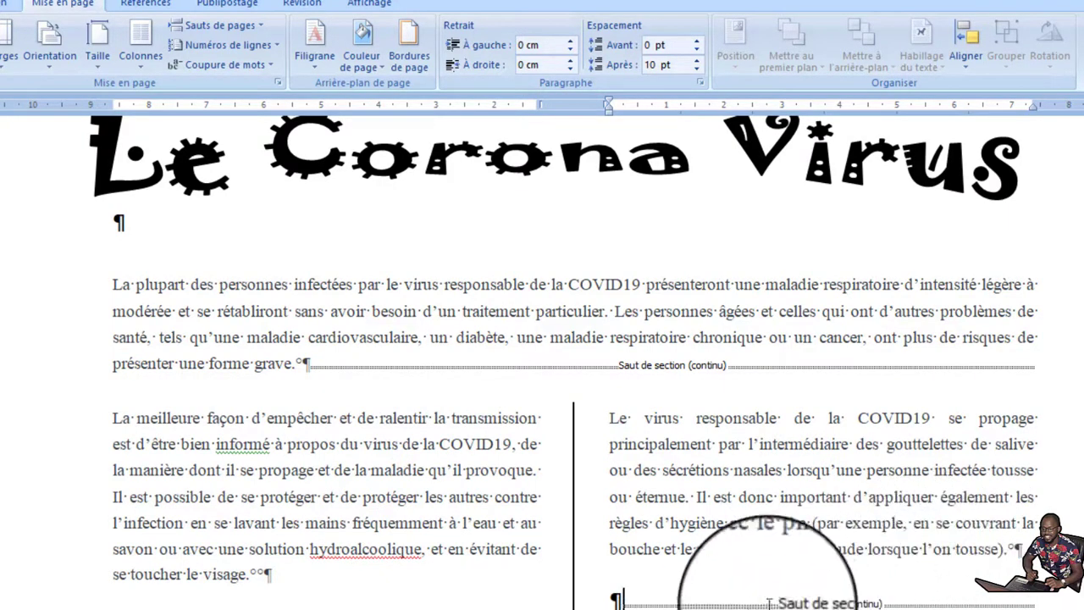
click(864, 604)
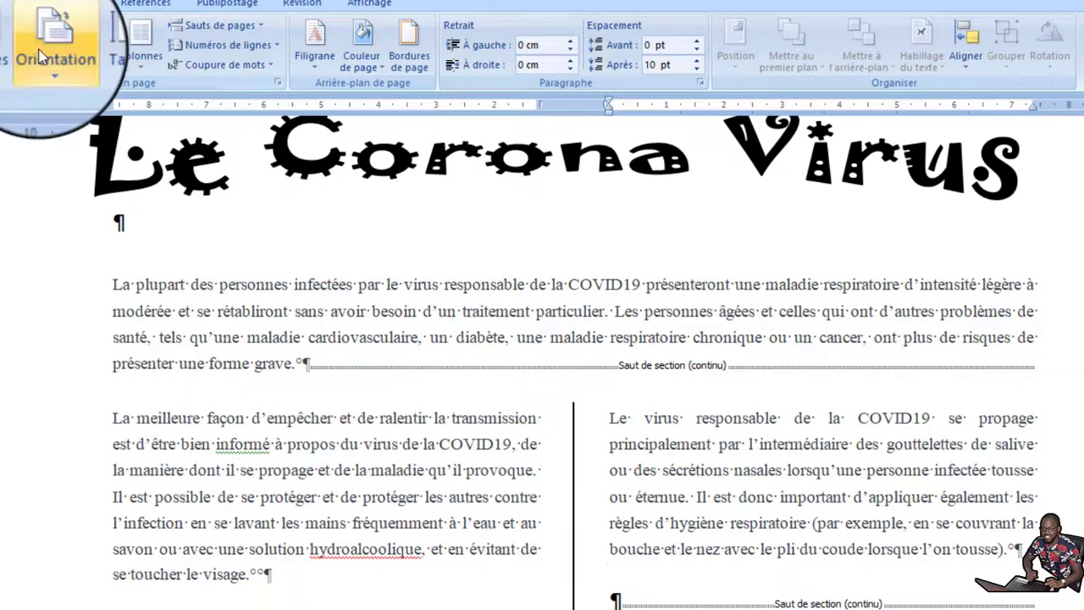
click(146, 66)
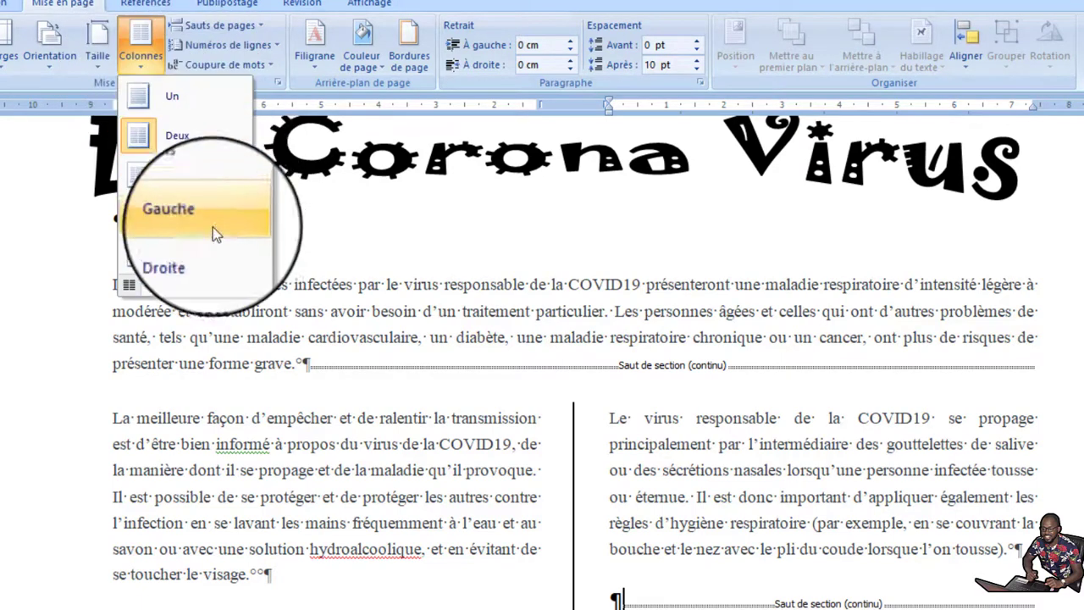
click(202, 285)
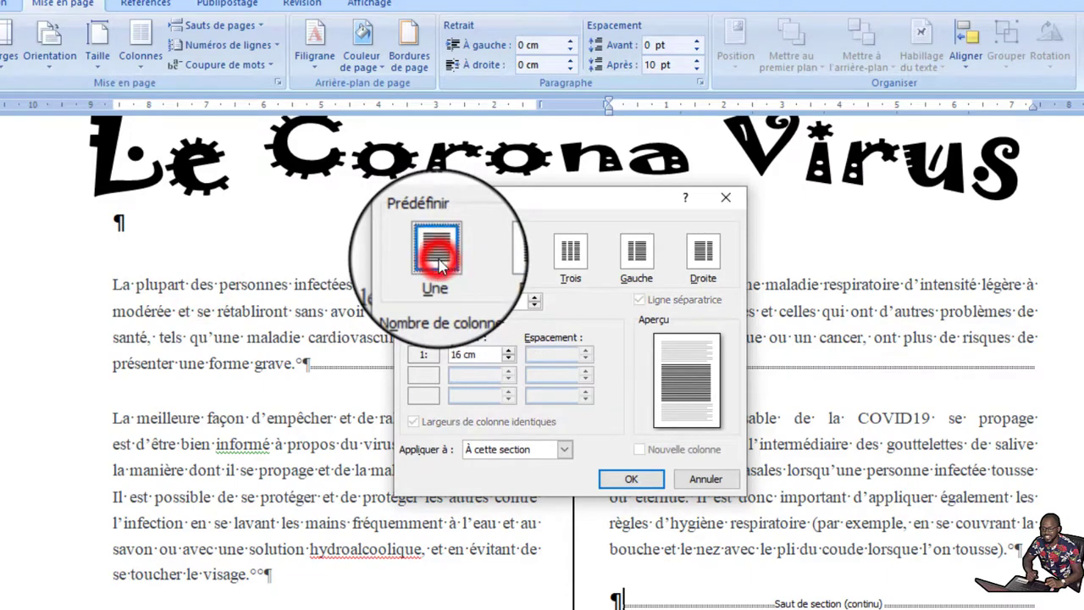
click(541, 451)
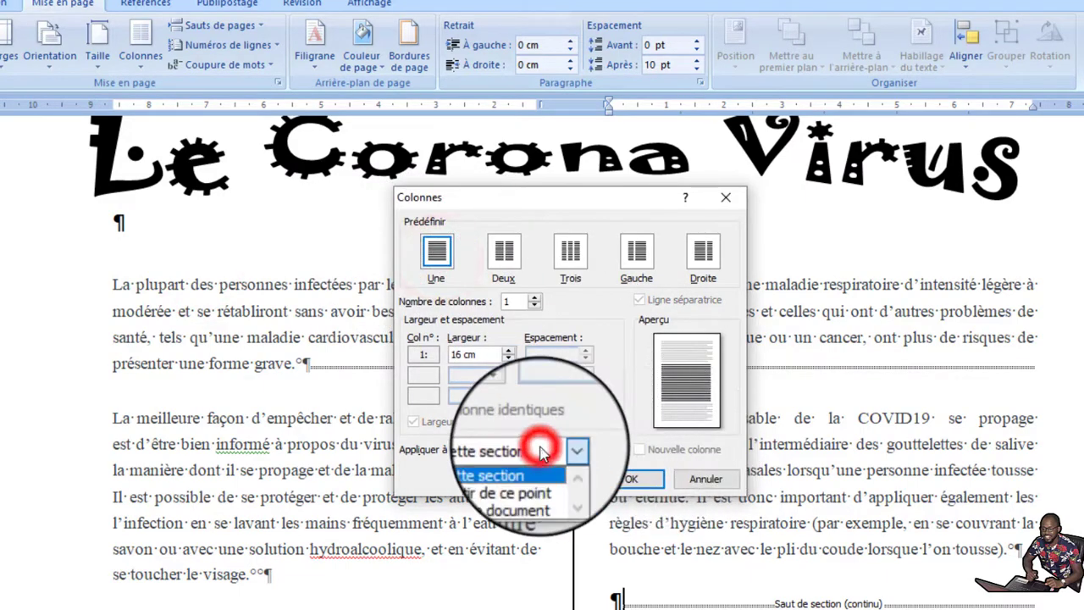
click(527, 481)
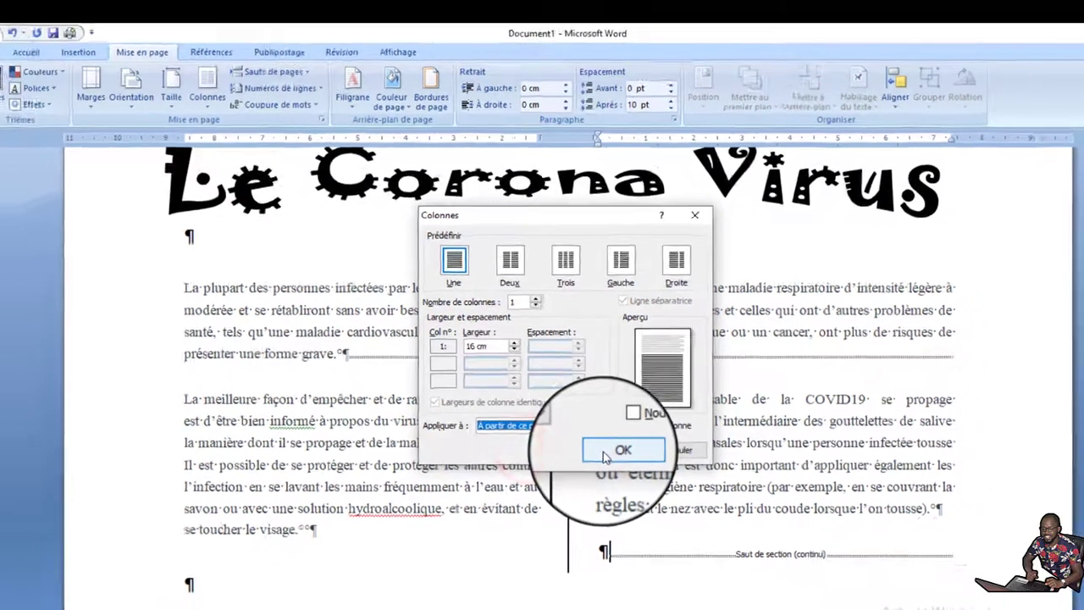
click(631, 478)
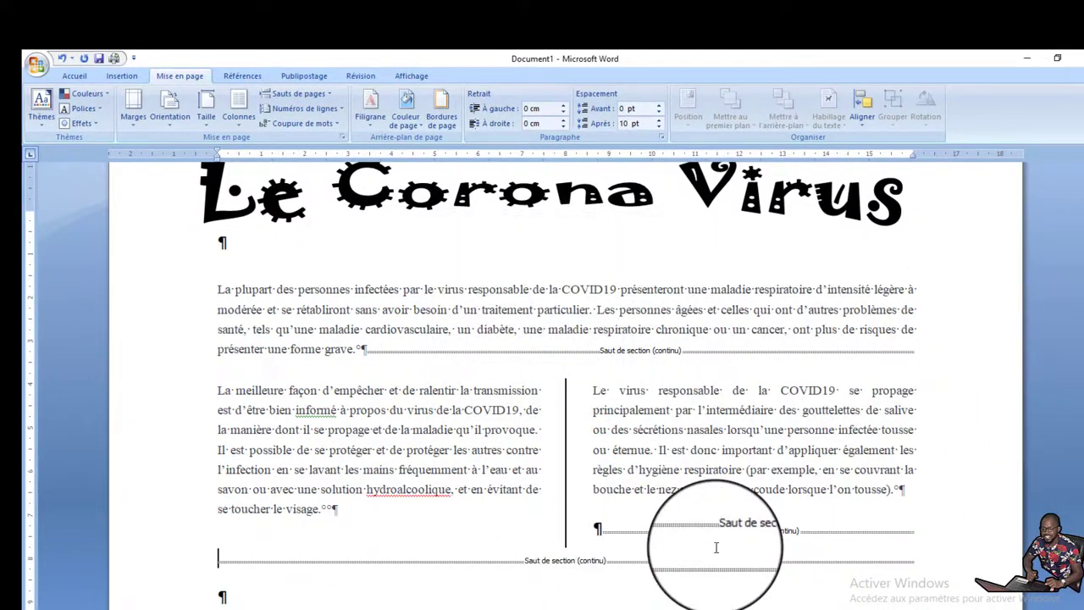
- Copy the first body paragraph into the single-column section below the two columns and hide the formatting marks
triple_click(382, 303)
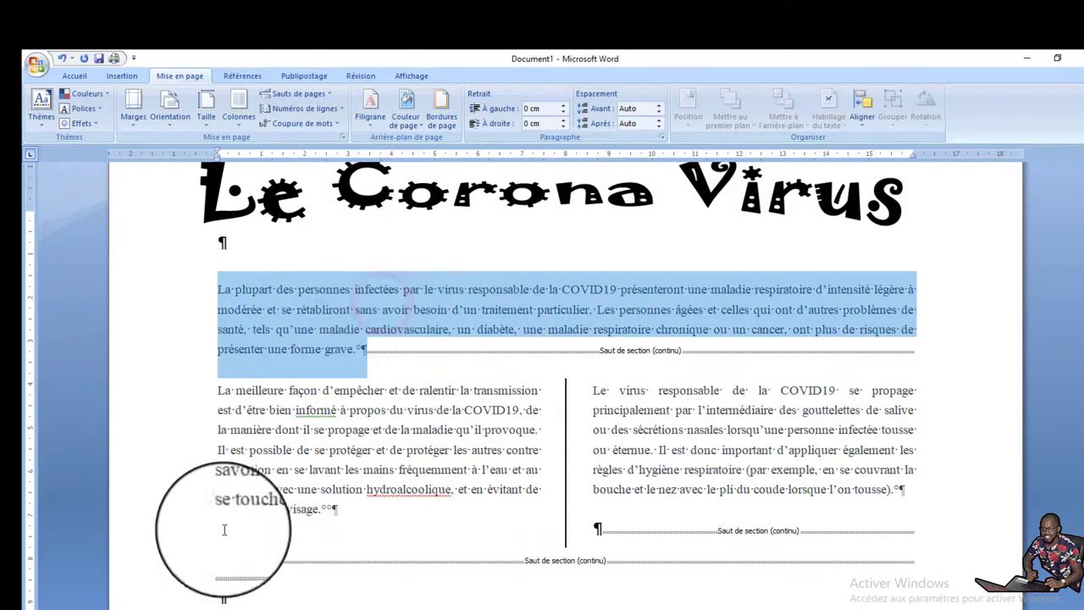
click(218, 566)
text(La plupart des personnes infectées par le virus responsable de la COVID19 présenteront une maladie respiratoire d’intensité légère à modérée et se rétabliront sans avoir besoin d’un traitement particulier. Les personnes âgées et celles qui ont d’autres problèmes de santé, tels qu’une maladie cardiovasculaire, un diabète, une maladie respiratoire chronique ou un cancer, ont plus de risques de présenter une forme grave.)
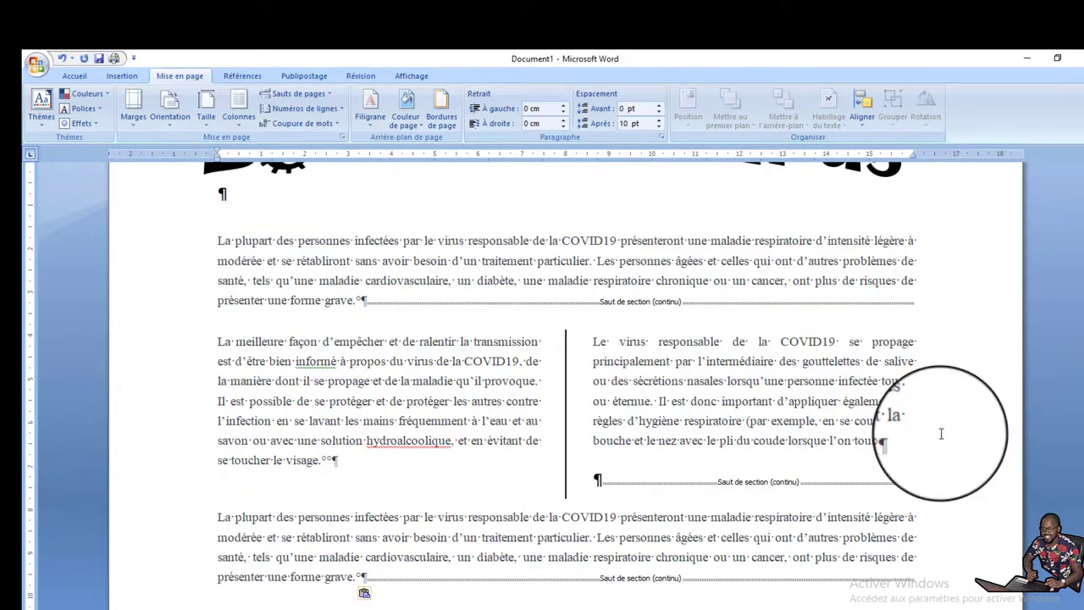
click(73, 75)
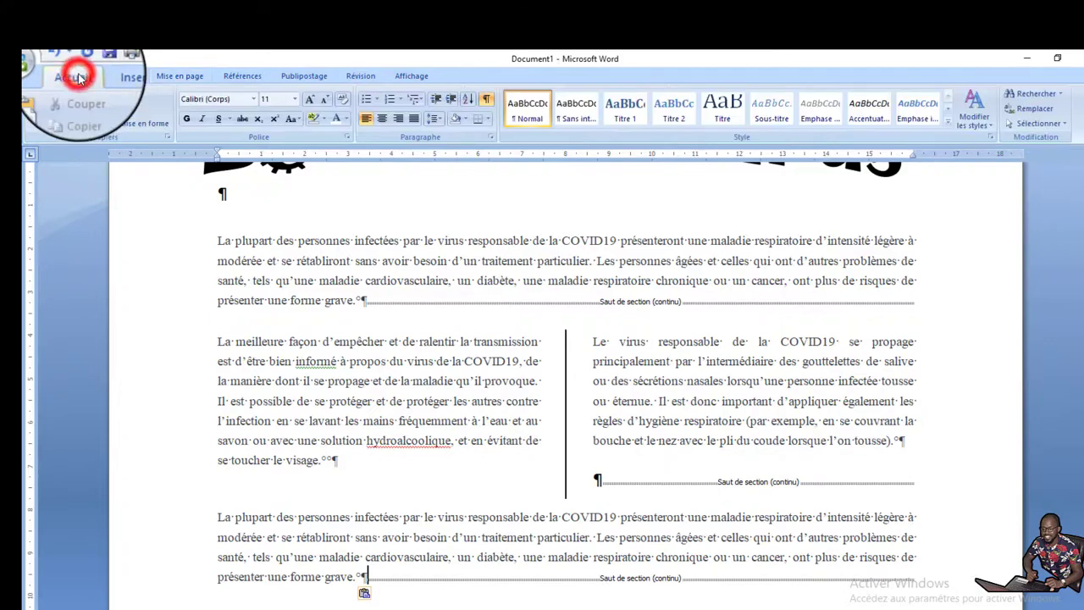
click(487, 99)
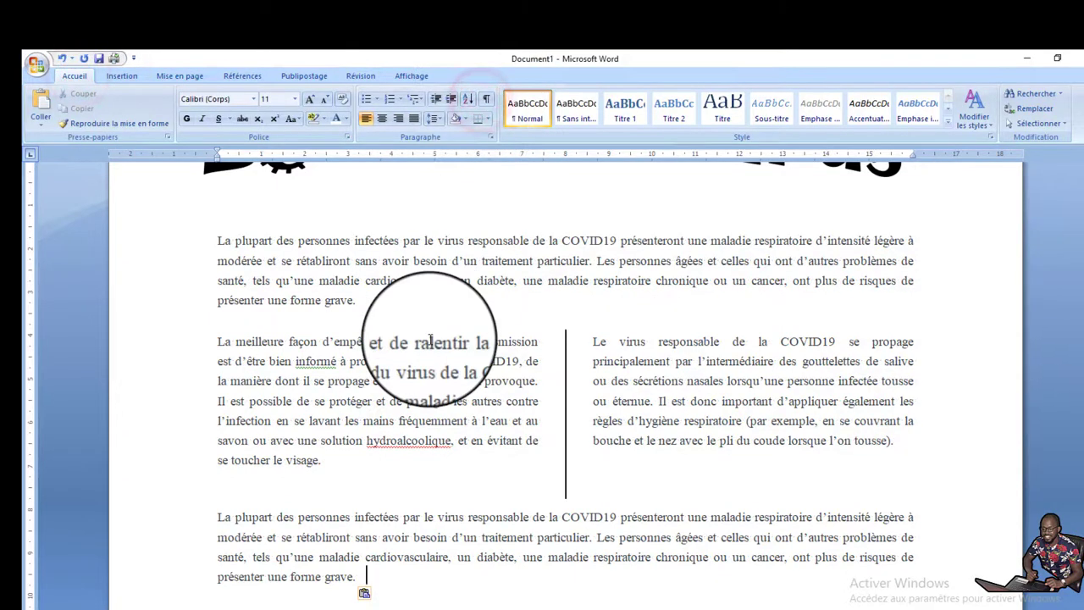